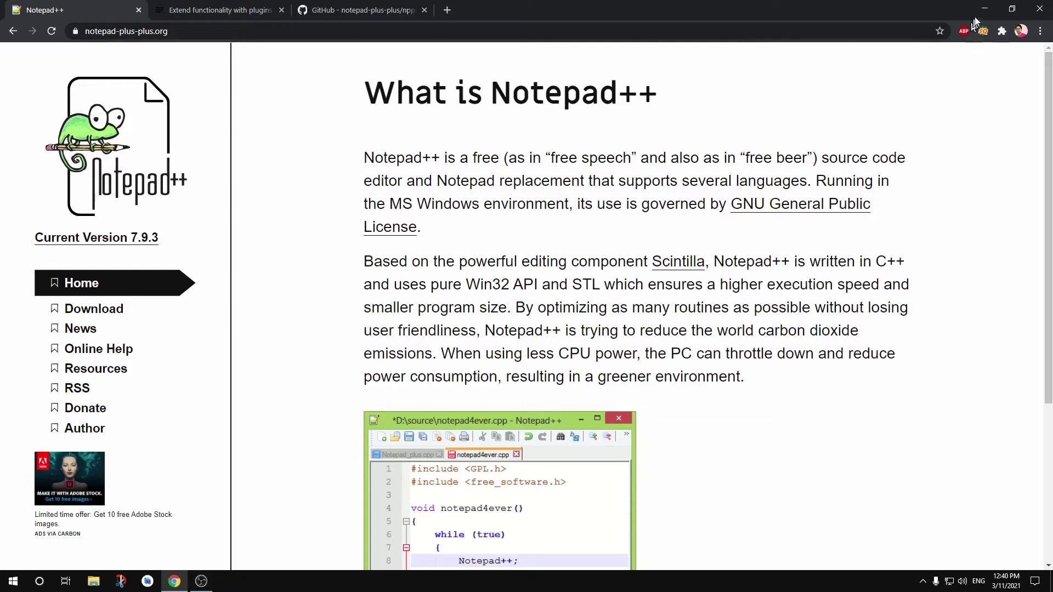
Step: Minimize the current browser and open Firefox with a single fresh tab
click(985, 9)
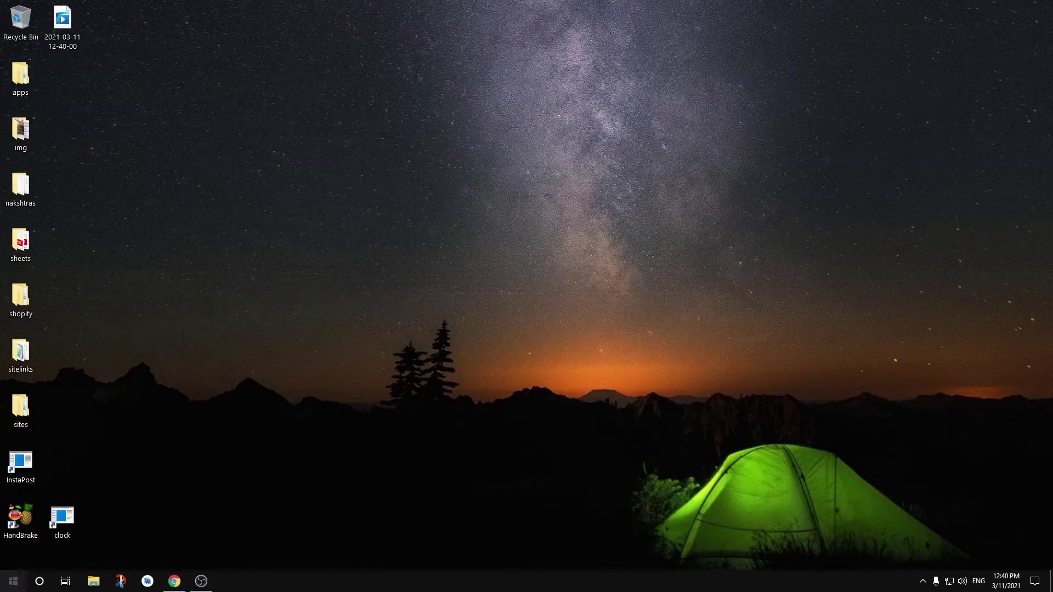
click(13, 580)
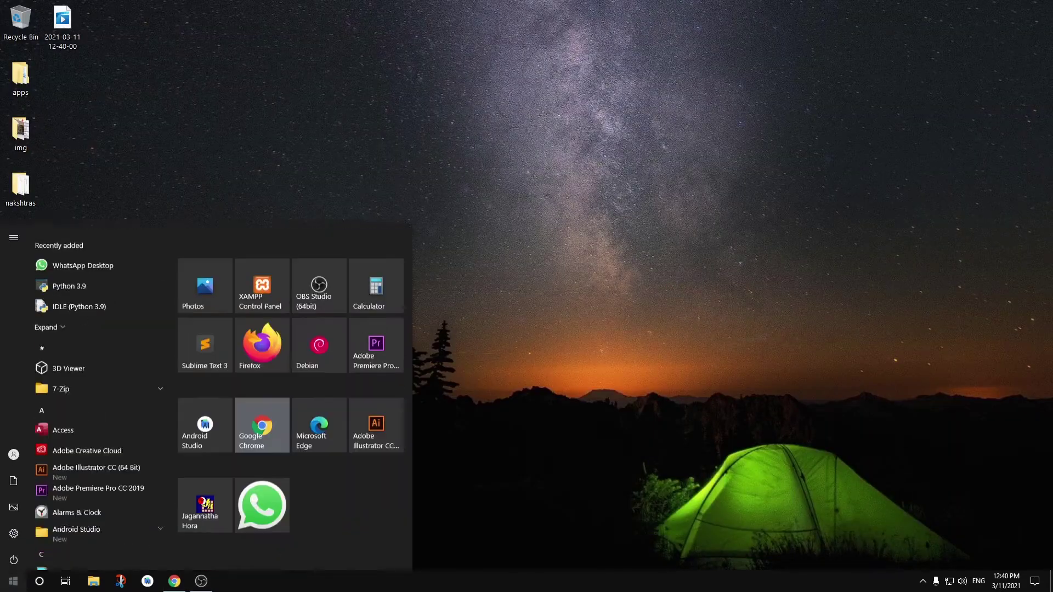
click(256, 339)
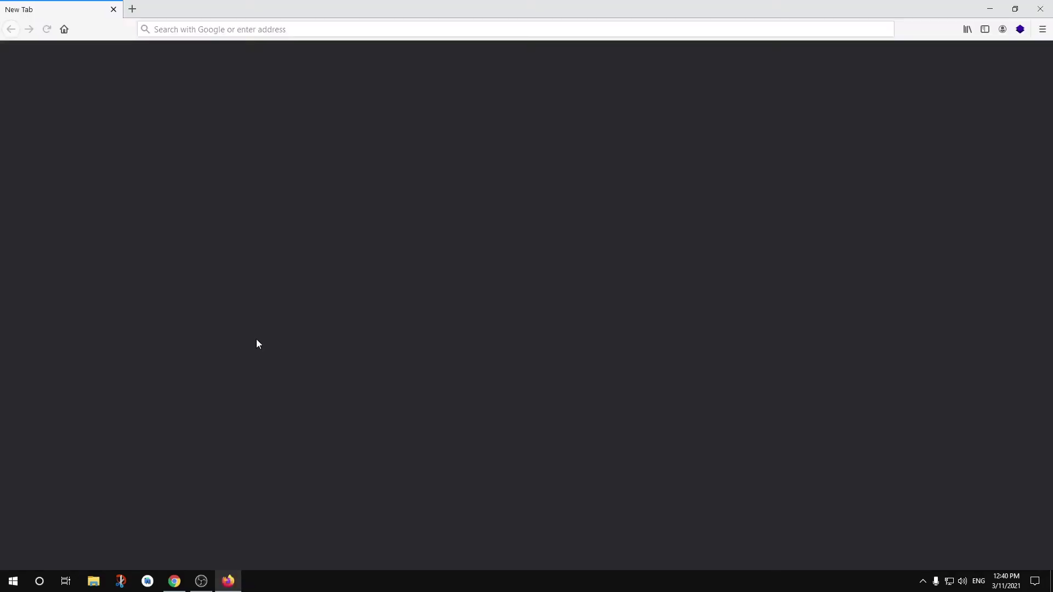
click(132, 9)
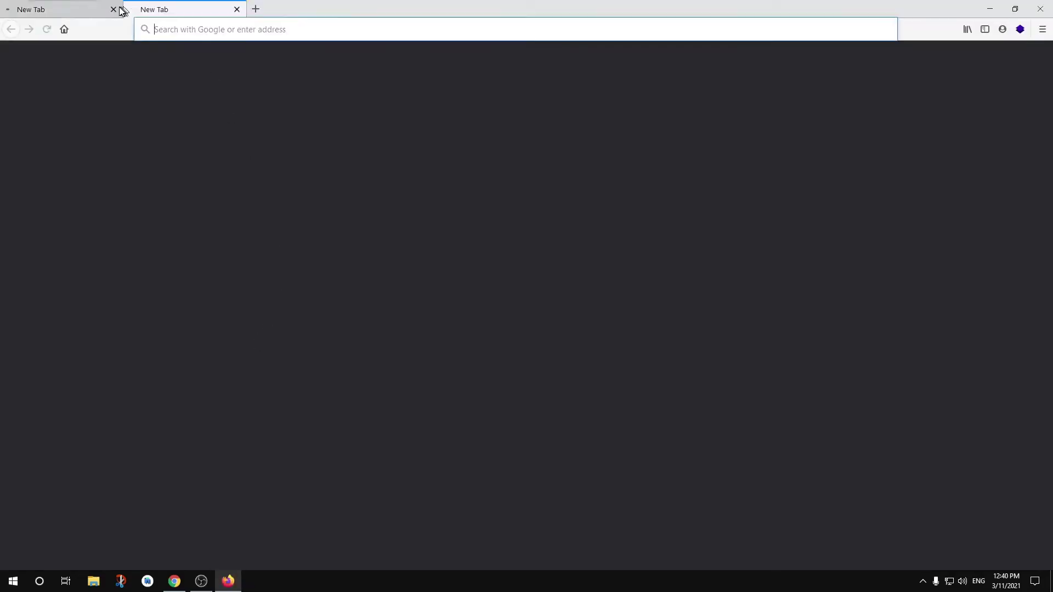
click(114, 10)
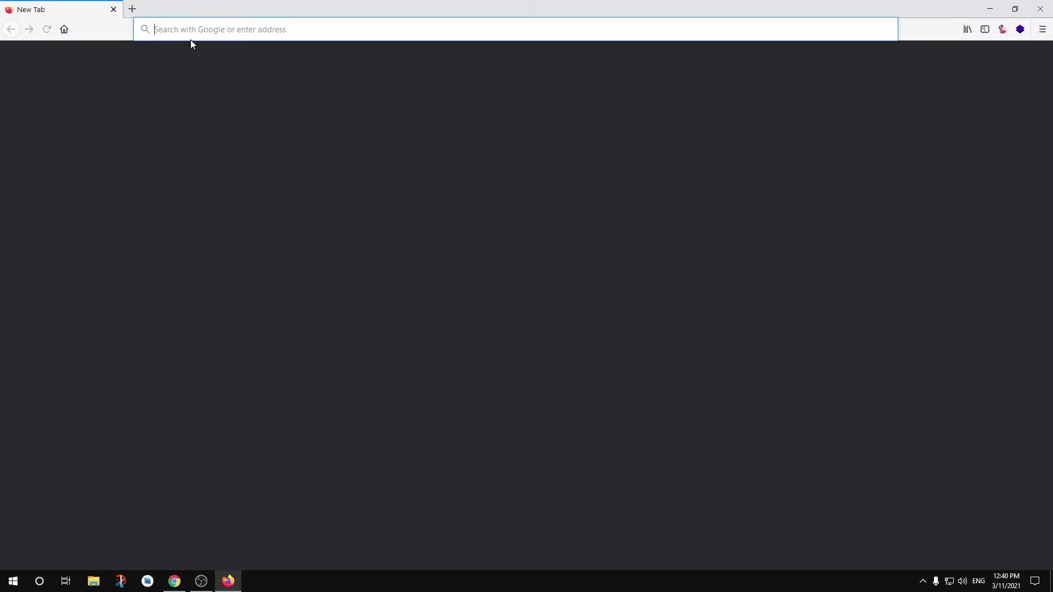
Step: Load the Notepad++ website at notepad-plus-plus.org
text(notep)
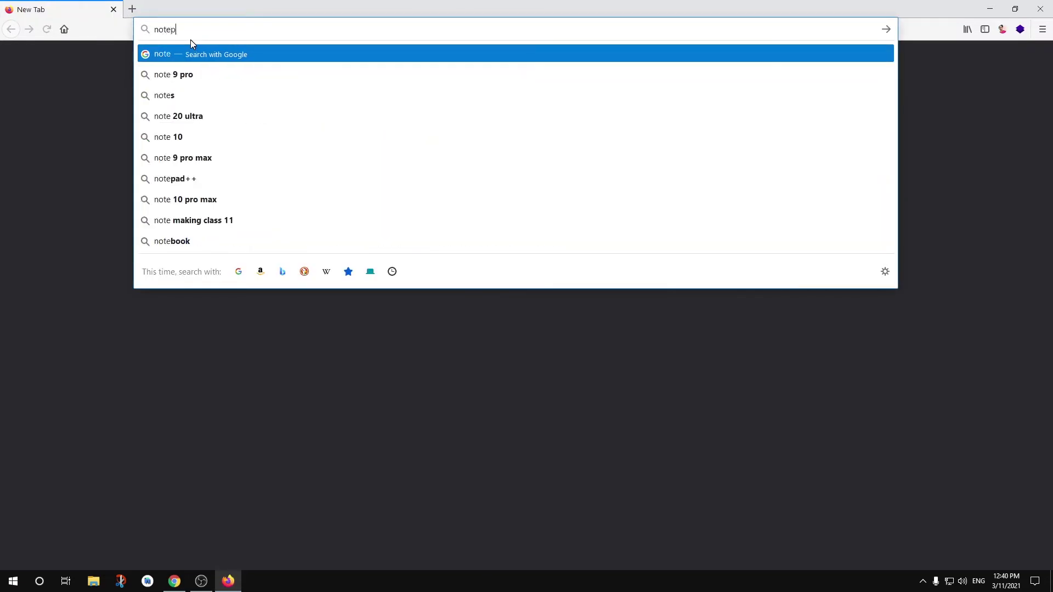
text(ad-)
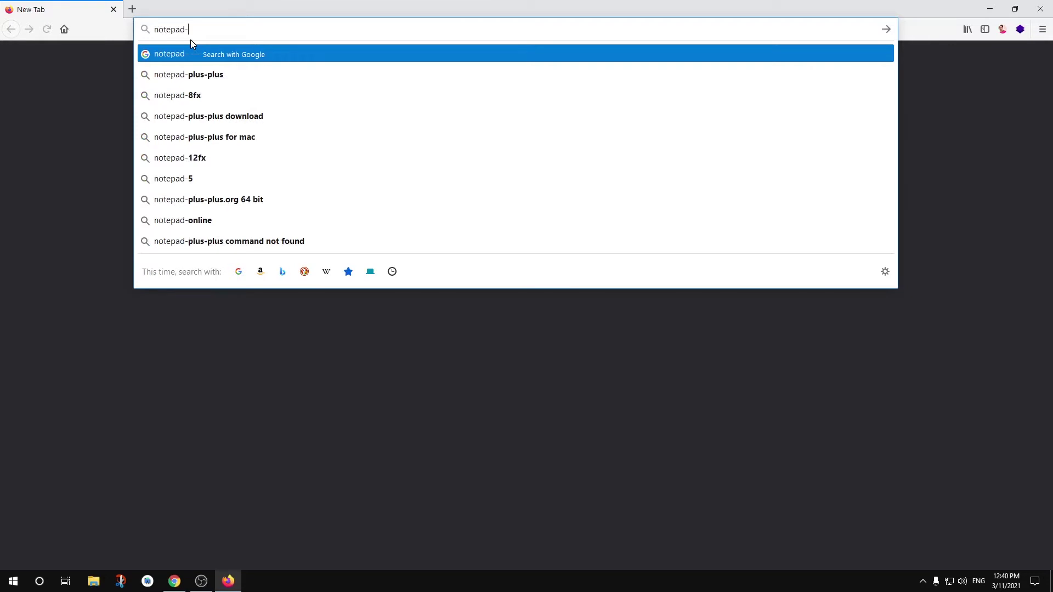
key(Down)
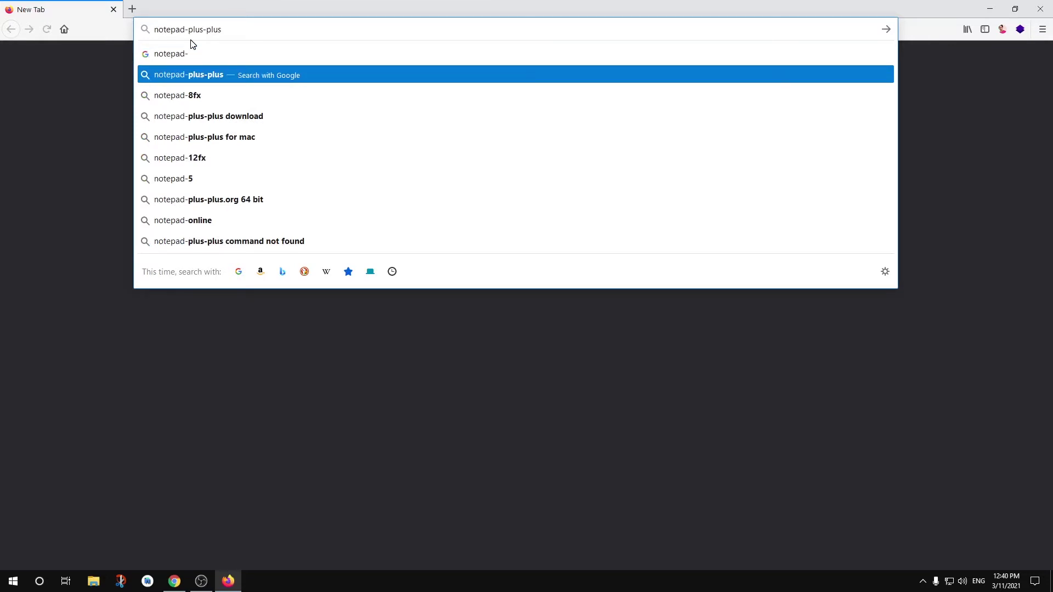
text(.org)
key(Return)
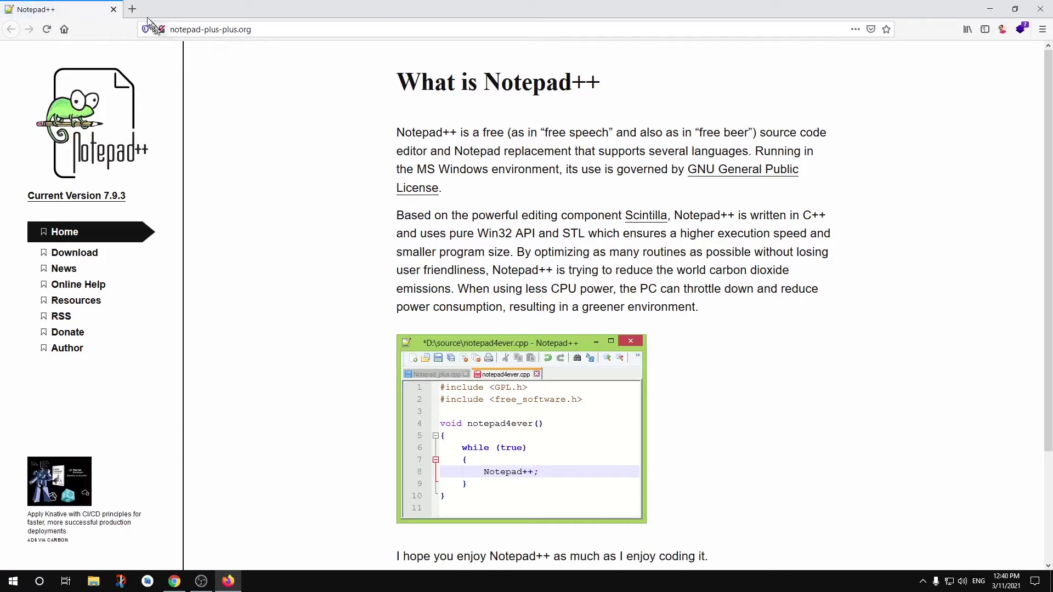
Step: Search the web for "notepad ++ download" in a second tab and open the official Notepad++ Downloads result
click(132, 9)
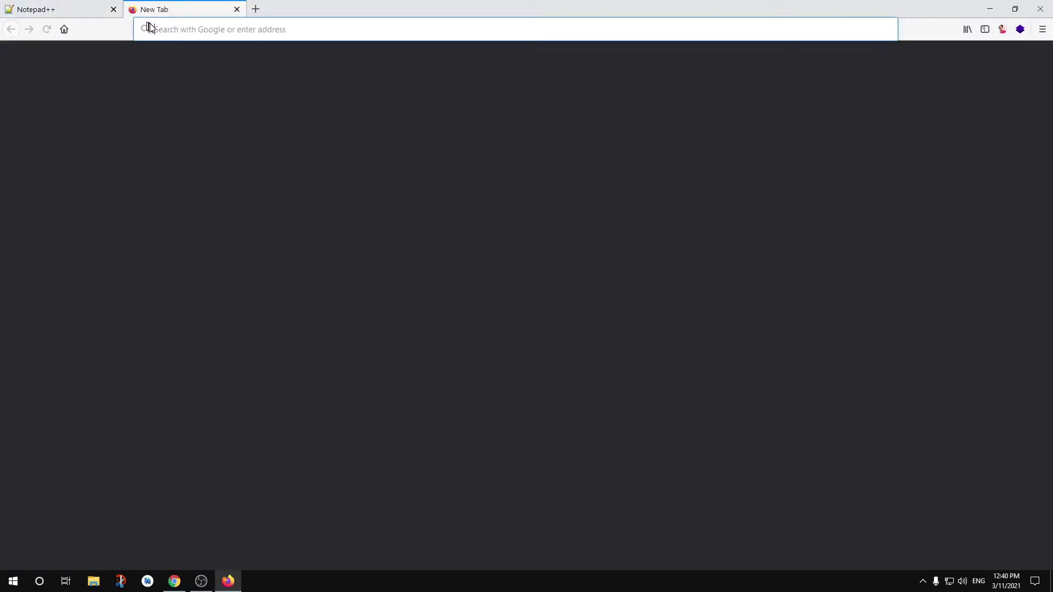
click(4, 4)
click(146, 9)
click(195, 35)
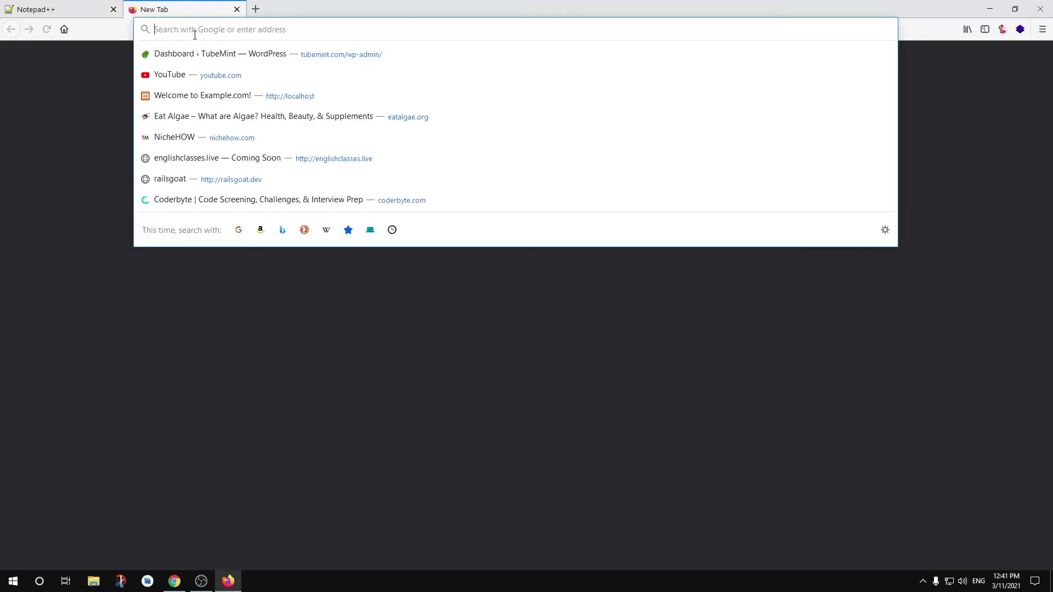
text(notepad )
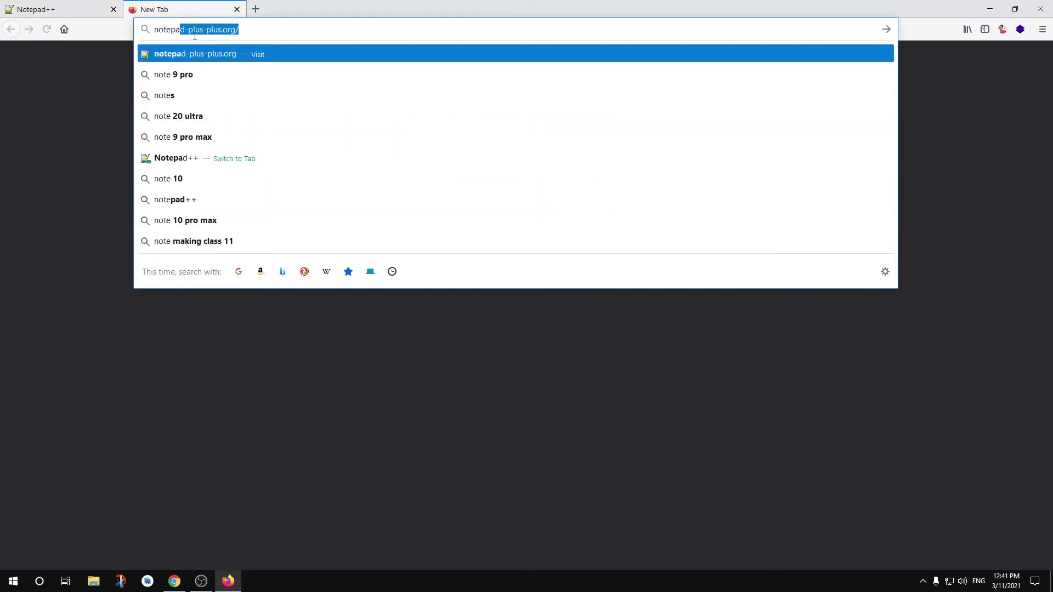
text(++)
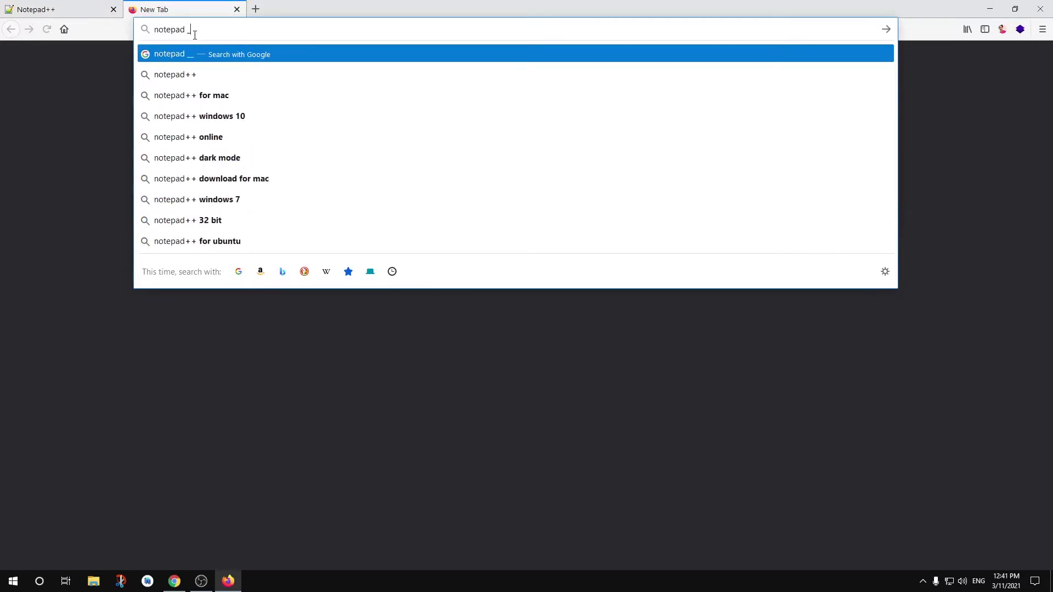
text( download)
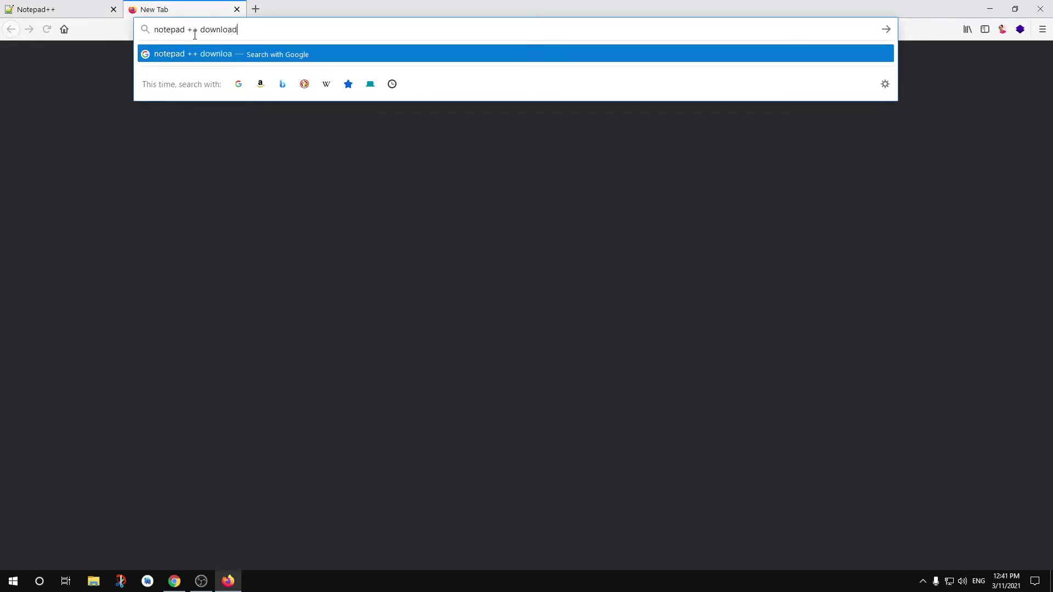
key(Return)
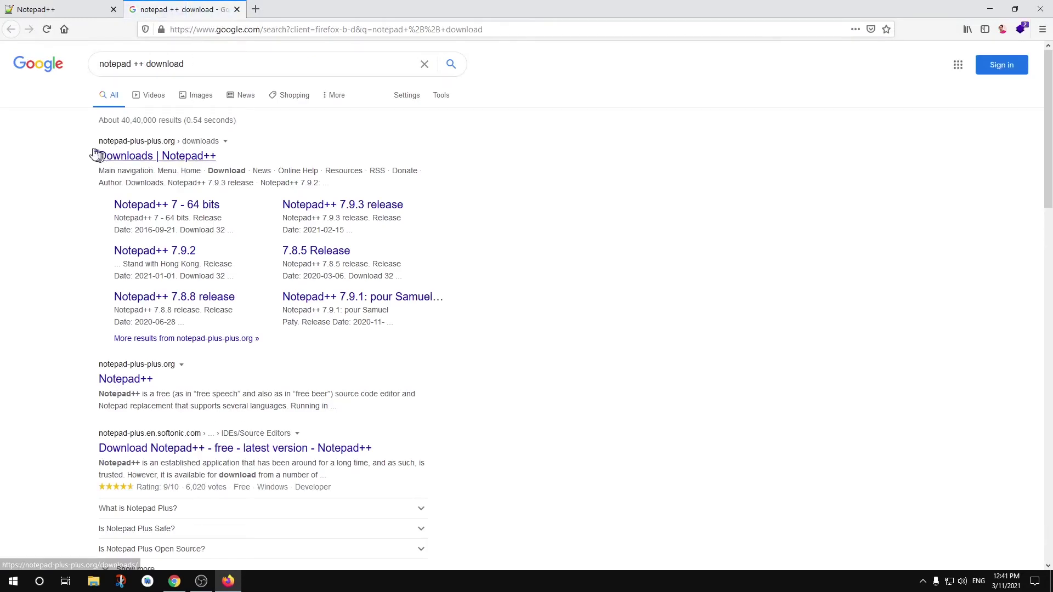
click(153, 159)
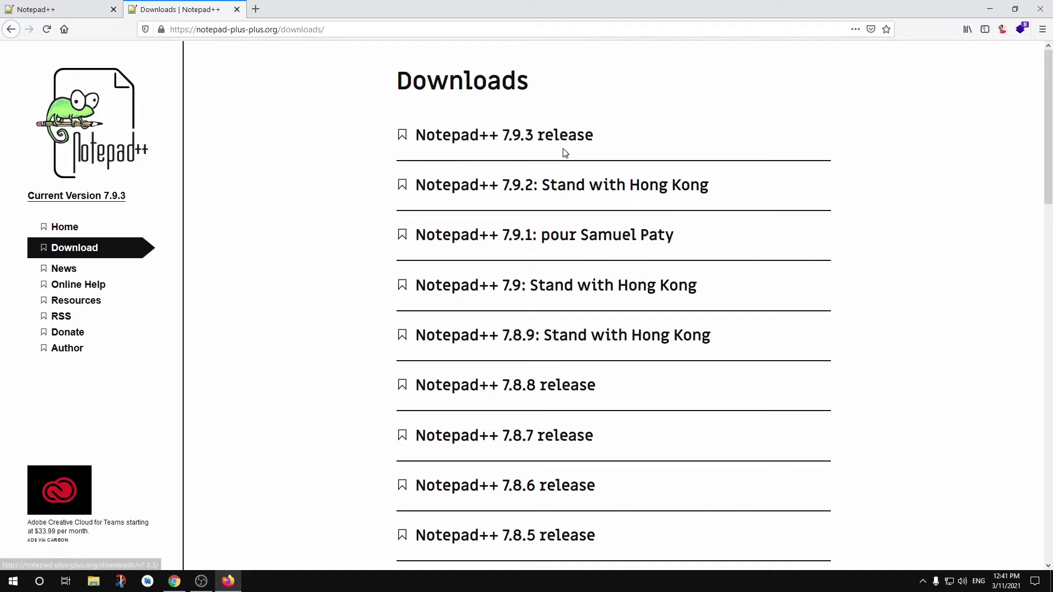
Step: From the already loaded Notepad++ home page, open the 7.9.3 release's download page and review its 32-bit x86 and 64-bit x64 options
click(48, 5)
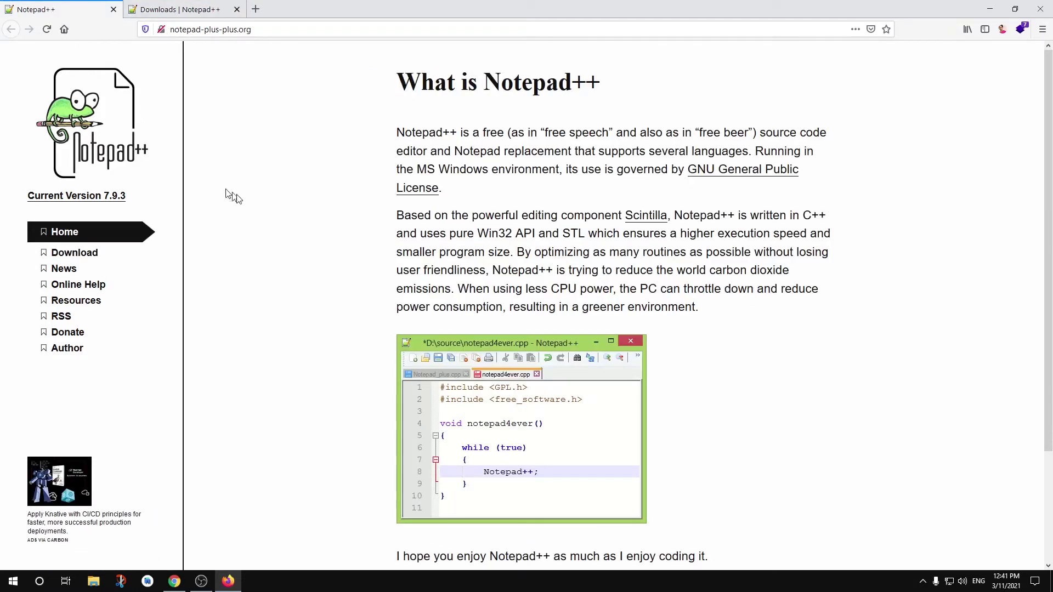
click(75, 256)
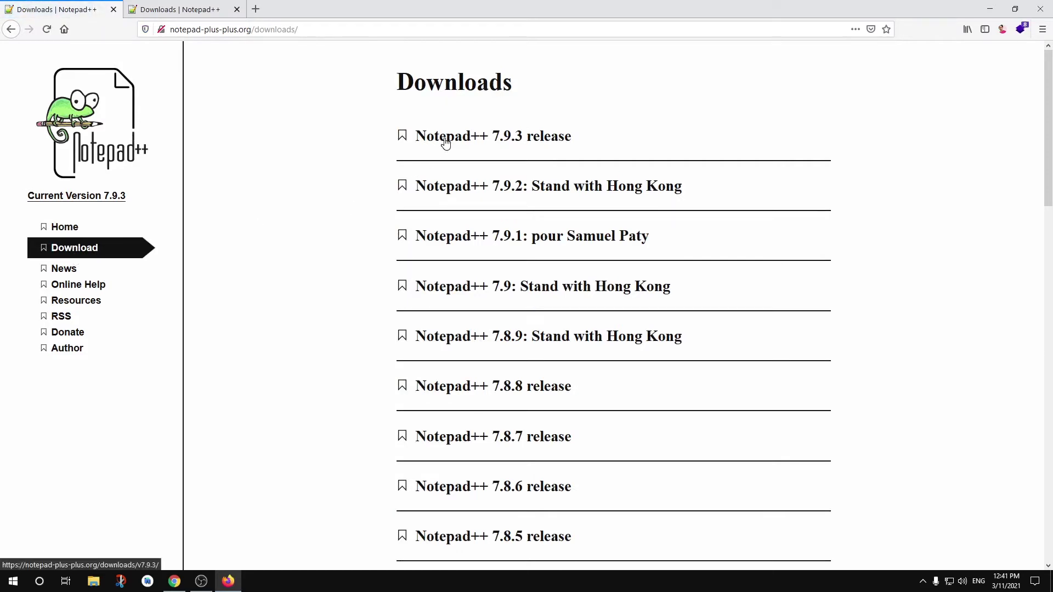
click(485, 142)
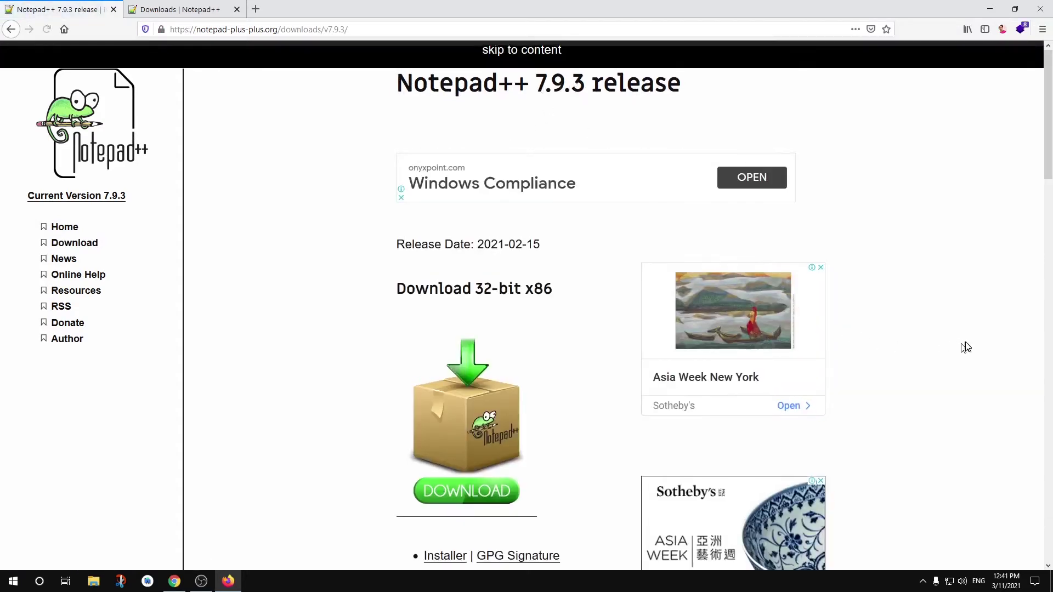
scroll(963, 345, down, 3)
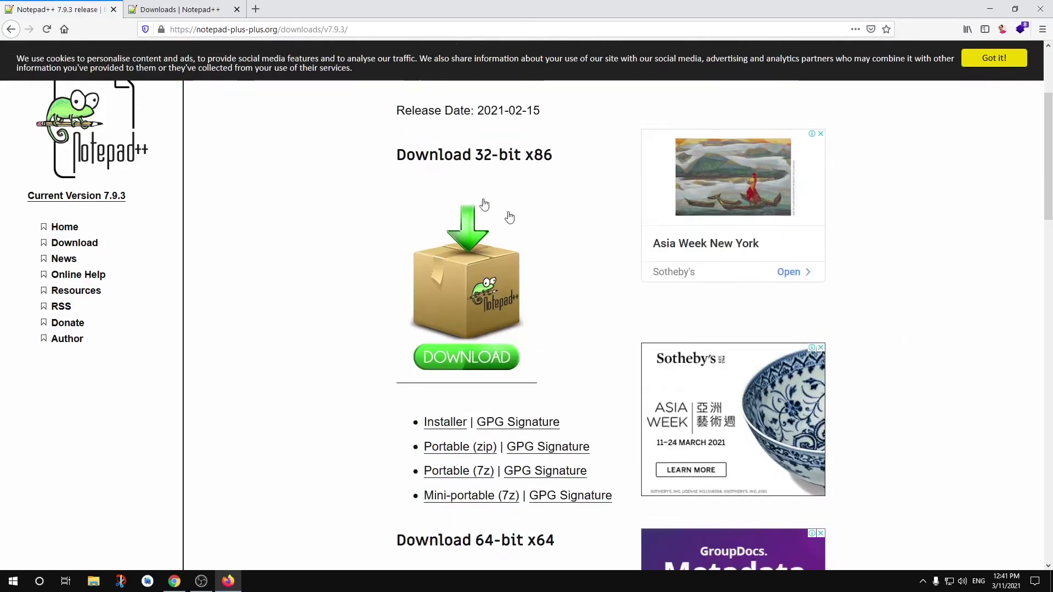
triple_click(488, 157)
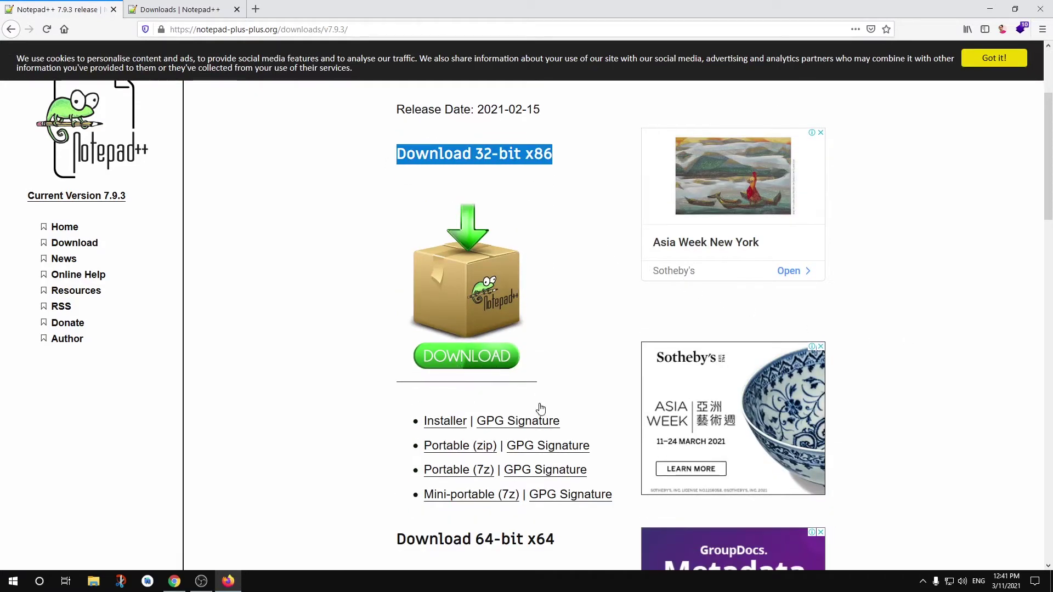
scroll(539, 408, down, 6)
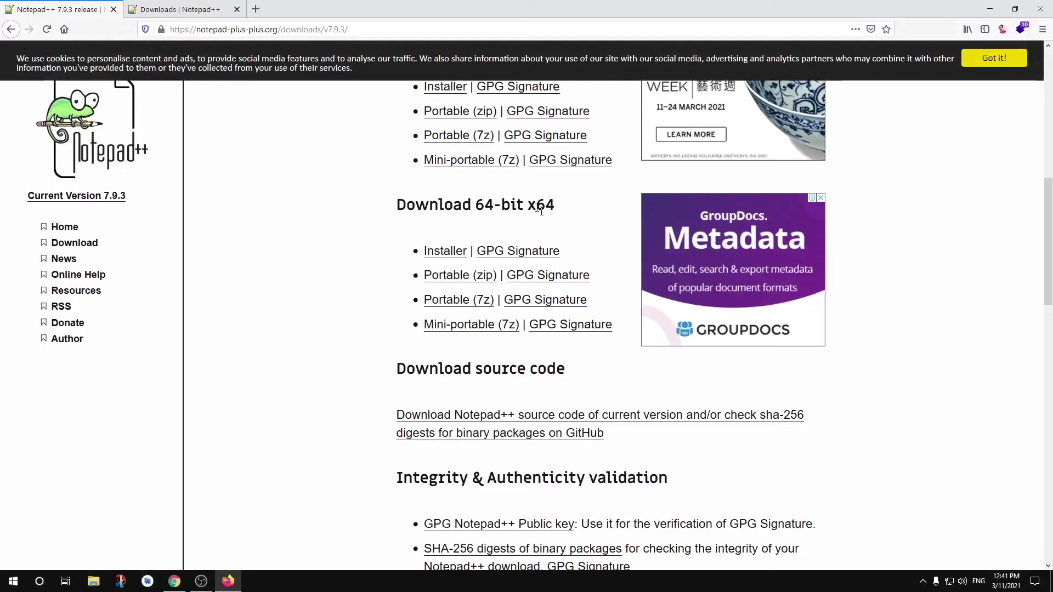
Step: Check the PC's system type on the Windows About page, reopen that page from the system shortcuts list, and close it
key(super+Pause)
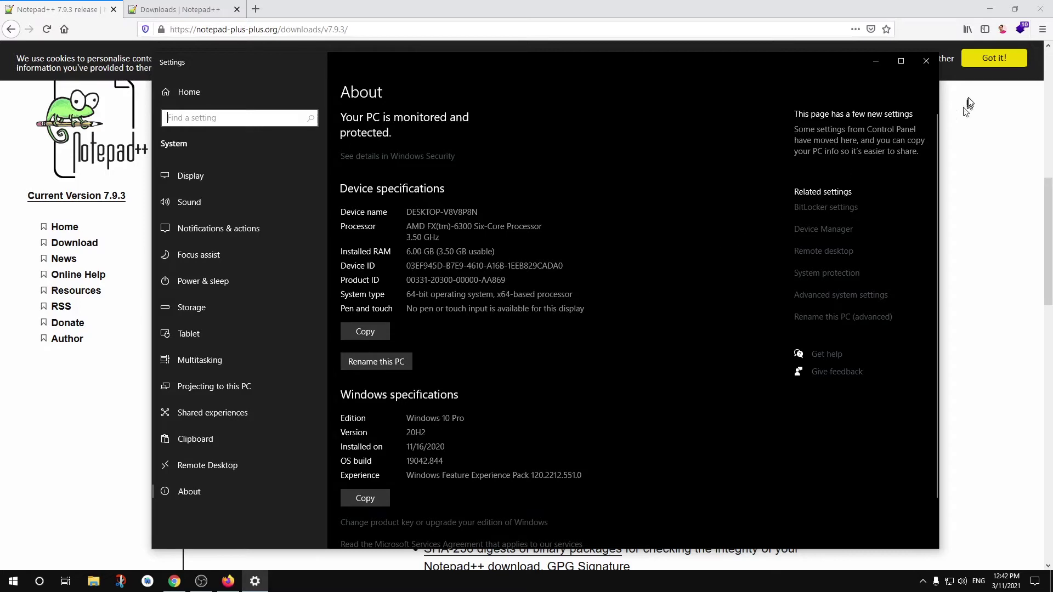
click(927, 61)
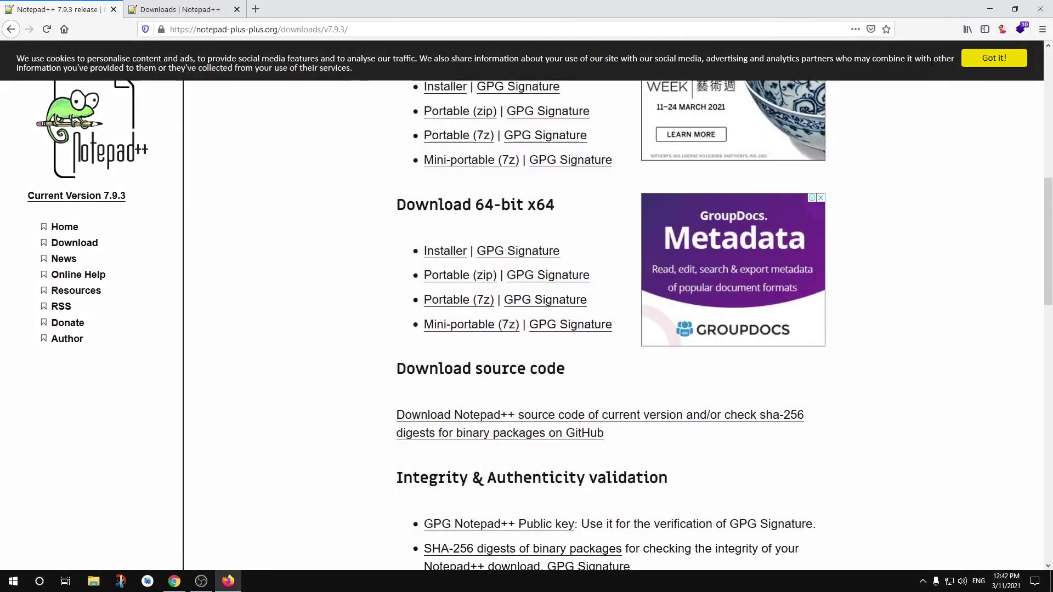
right_click(6, 587)
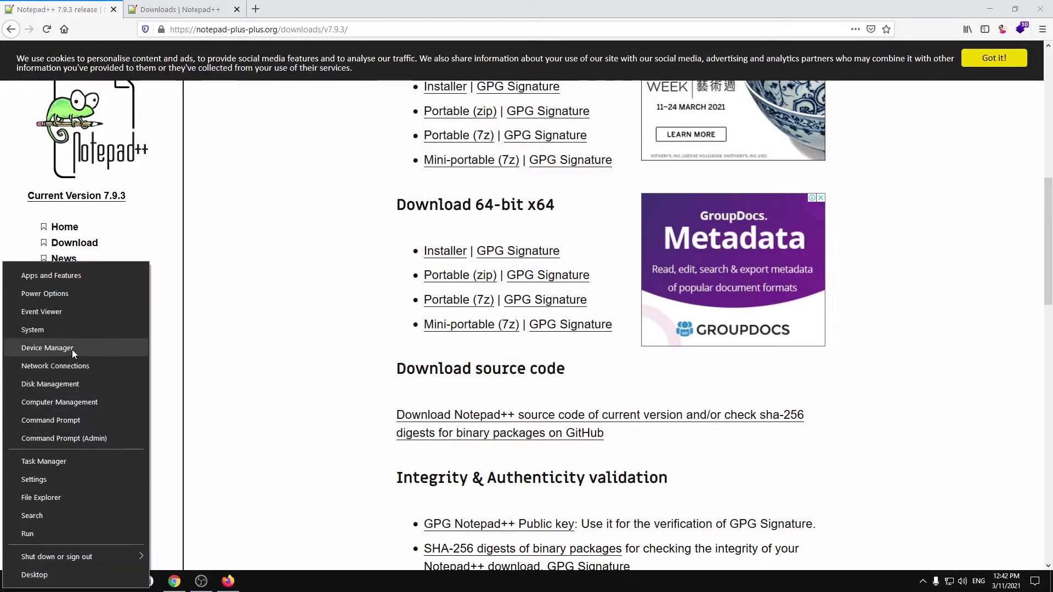
click(69, 334)
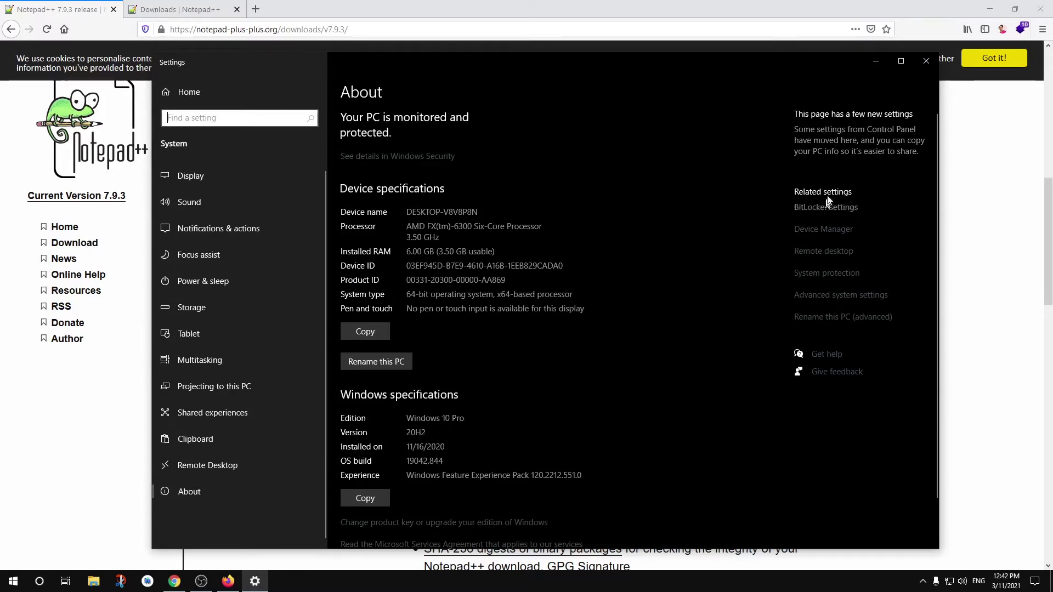
click(926, 61)
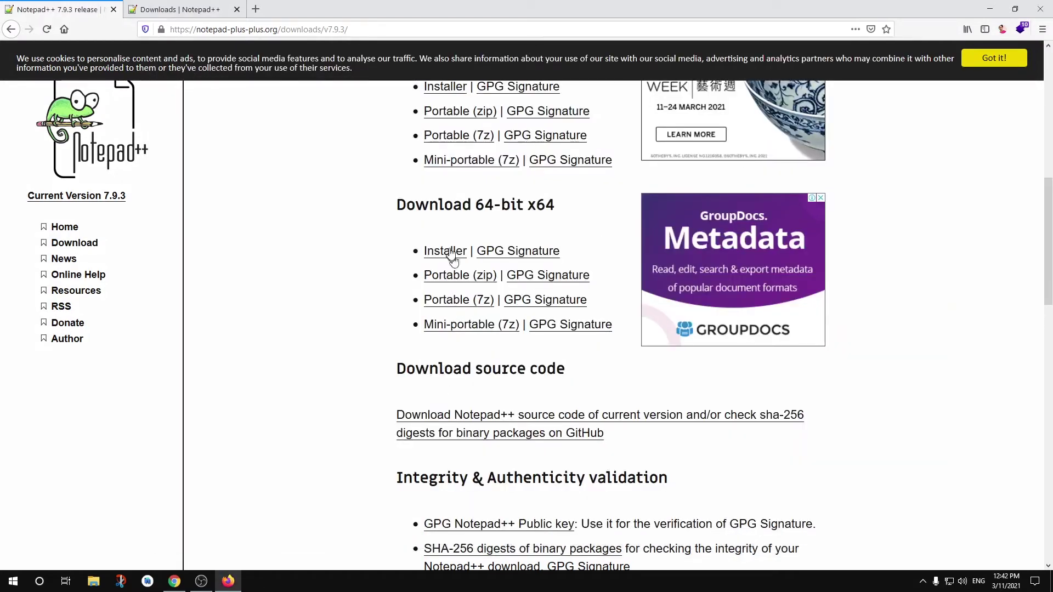
Step: Download the 64-bit x64 installer of Notepad++ 7.9.3 and save the file
scroll(467, 277, up, 4)
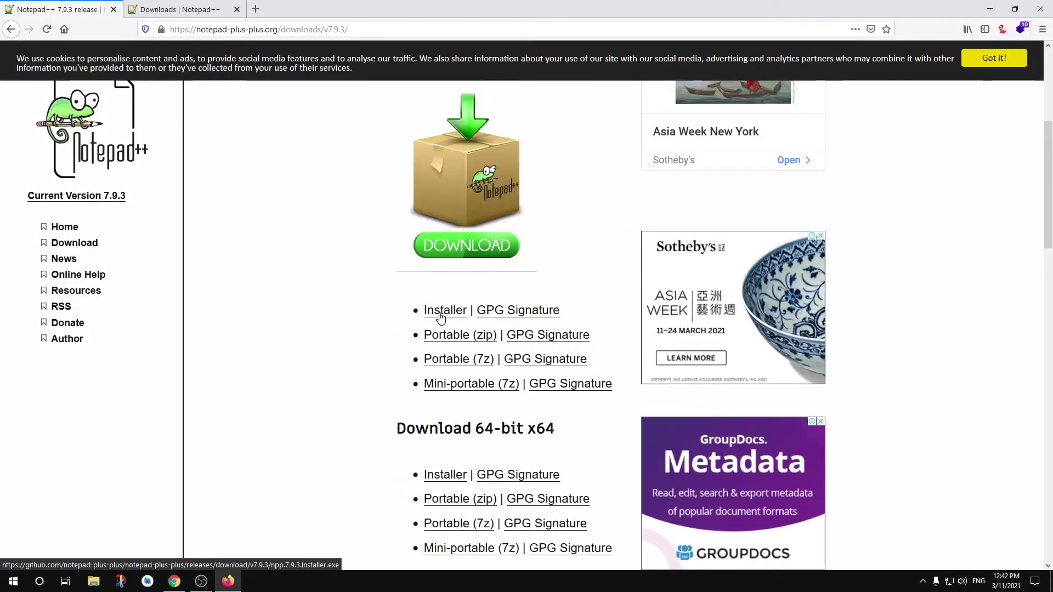
click(429, 476)
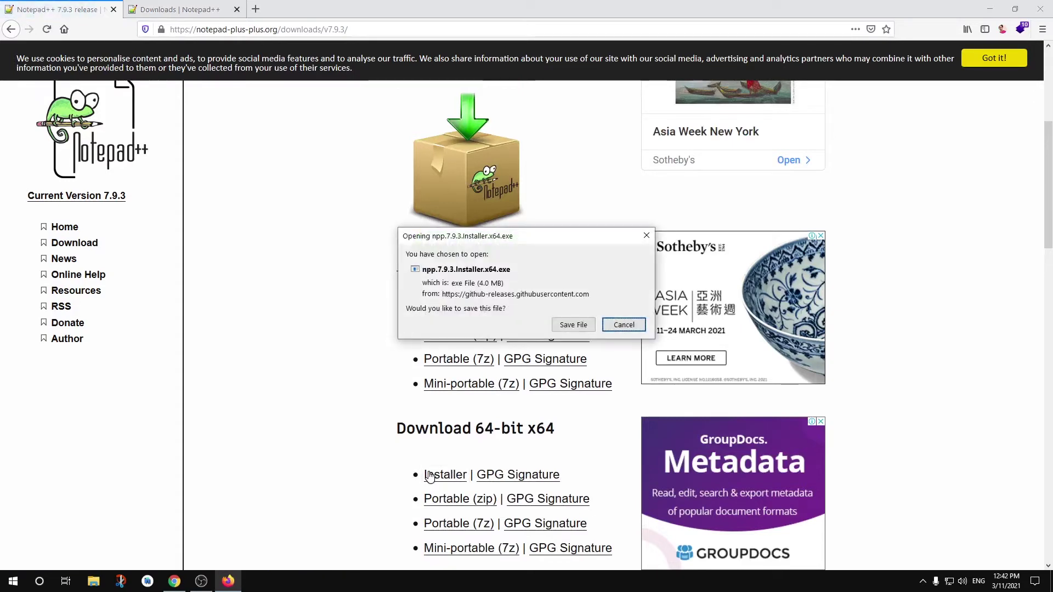
click(574, 325)
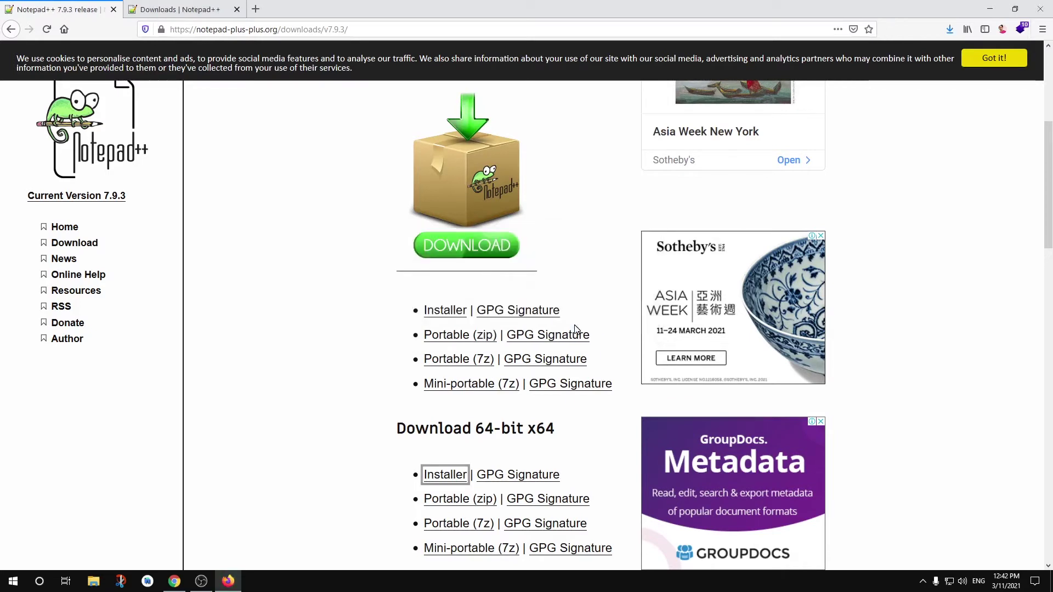
Step: Show the finished download in the Downloads folder and launch npp.7.9.3.Installer.x64
click(952, 34)
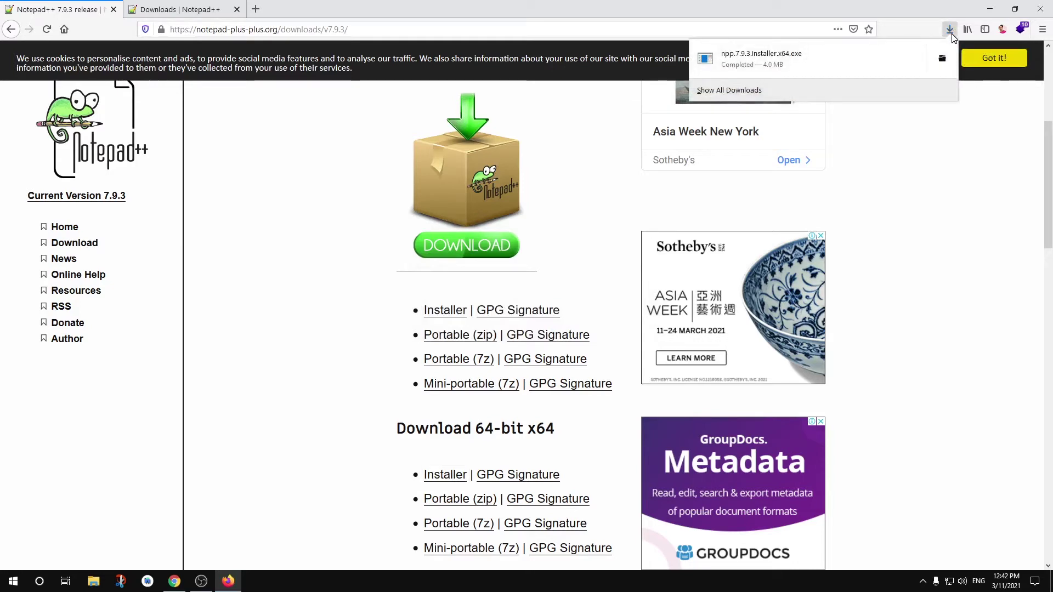
click(942, 61)
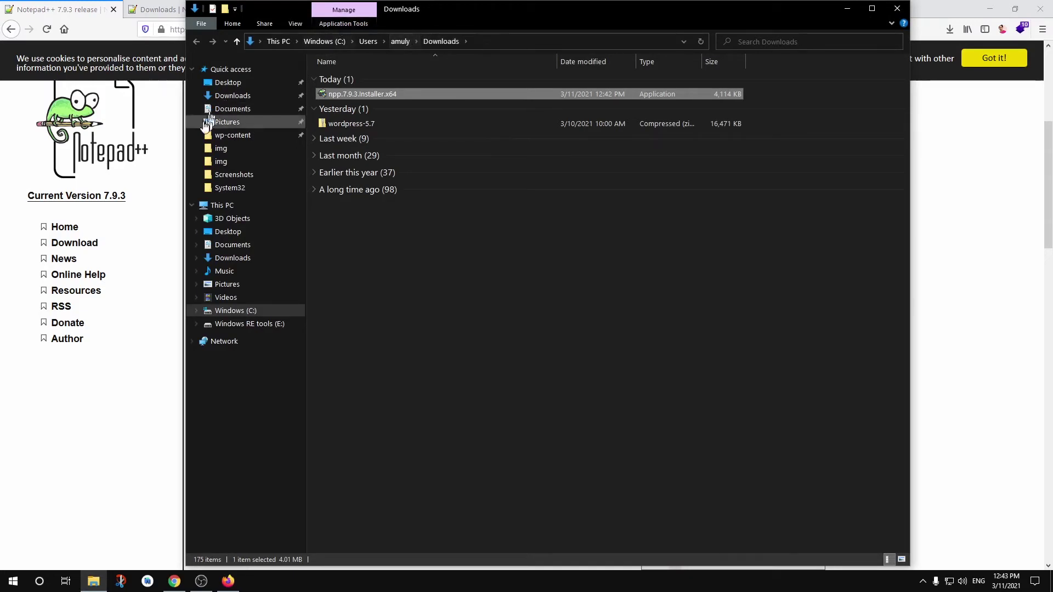
click(227, 98)
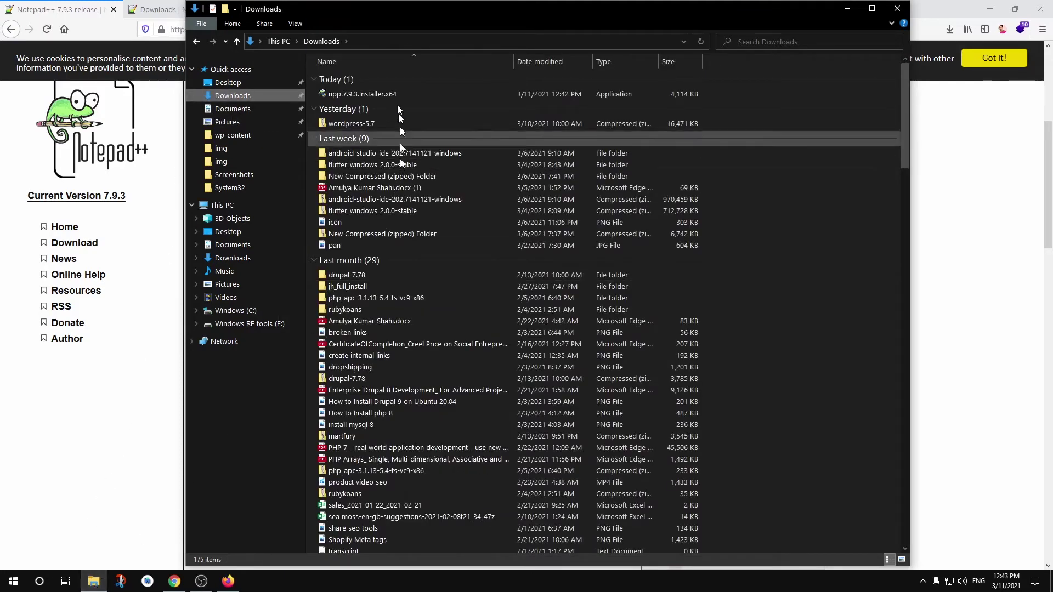
double_click(333, 94)
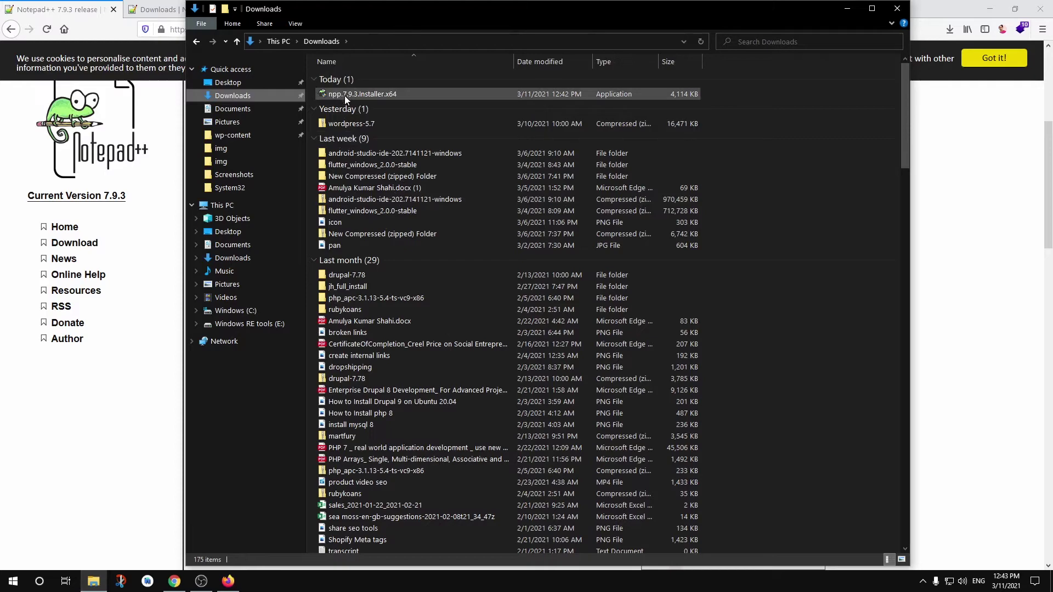
double_click(345, 95)
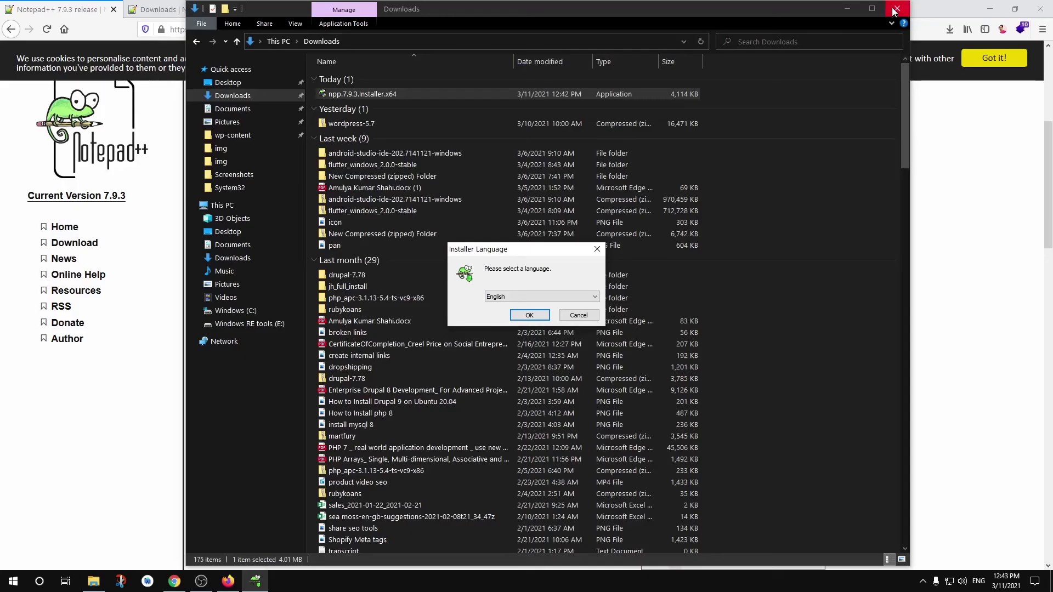
Step: Close the Downloads window, clear the browser off the screen, and confirm English as the installer language
click(895, 10)
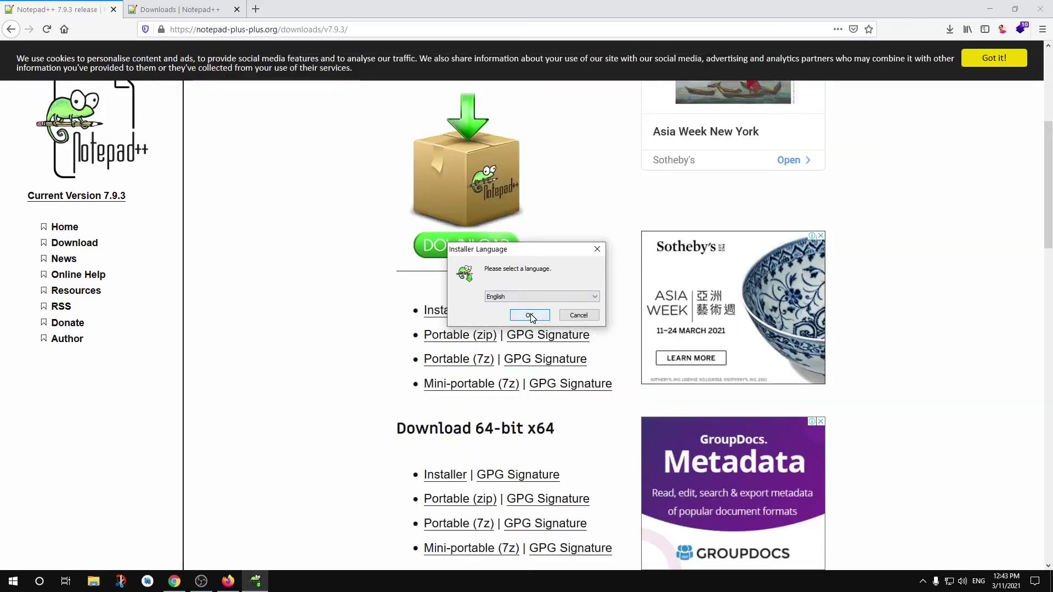
click(990, 9)
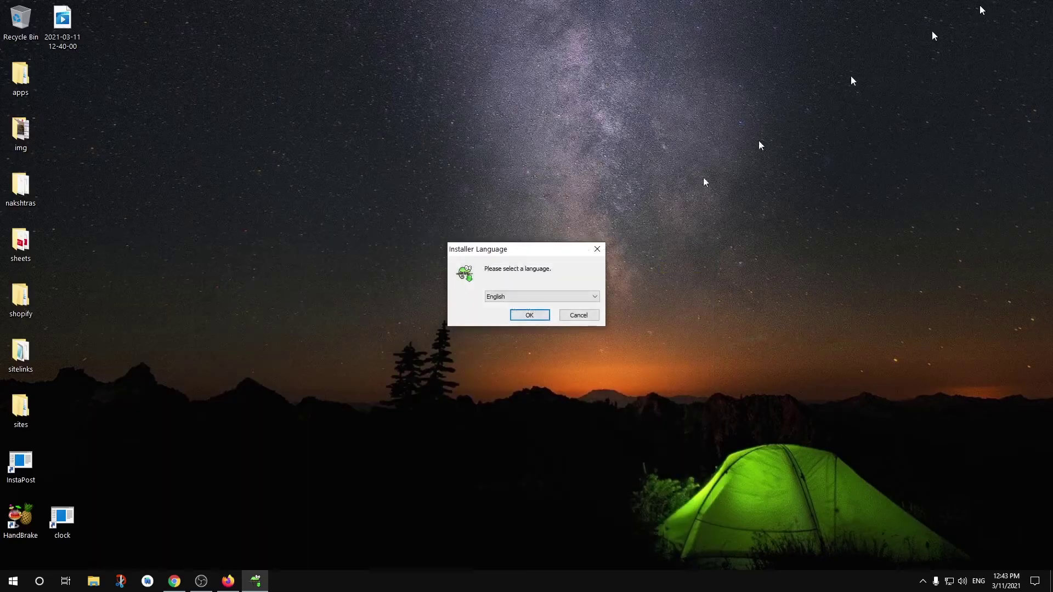
click(502, 297)
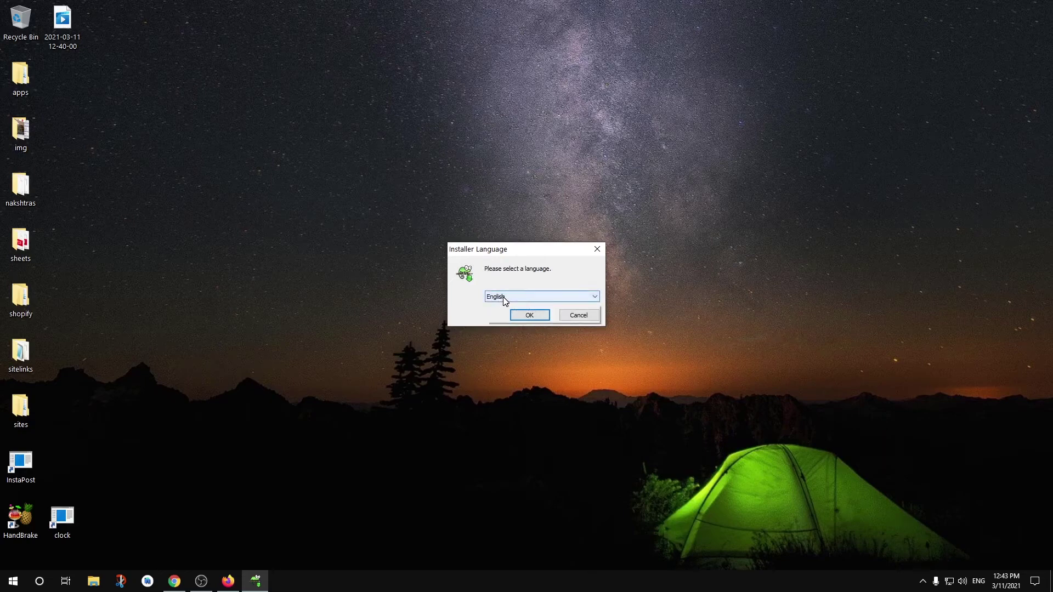
click(504, 285)
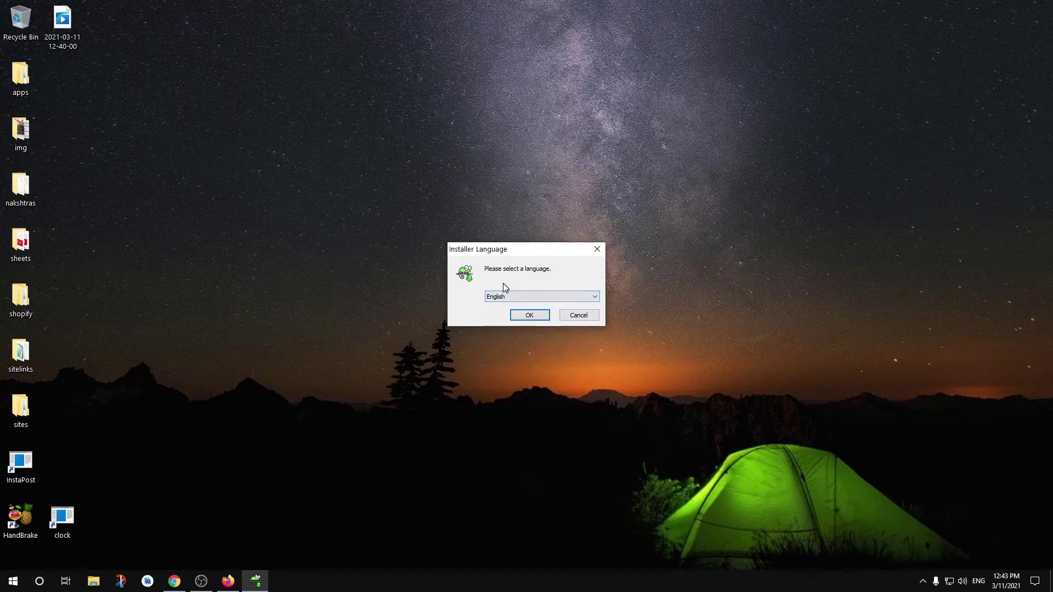
click(528, 314)
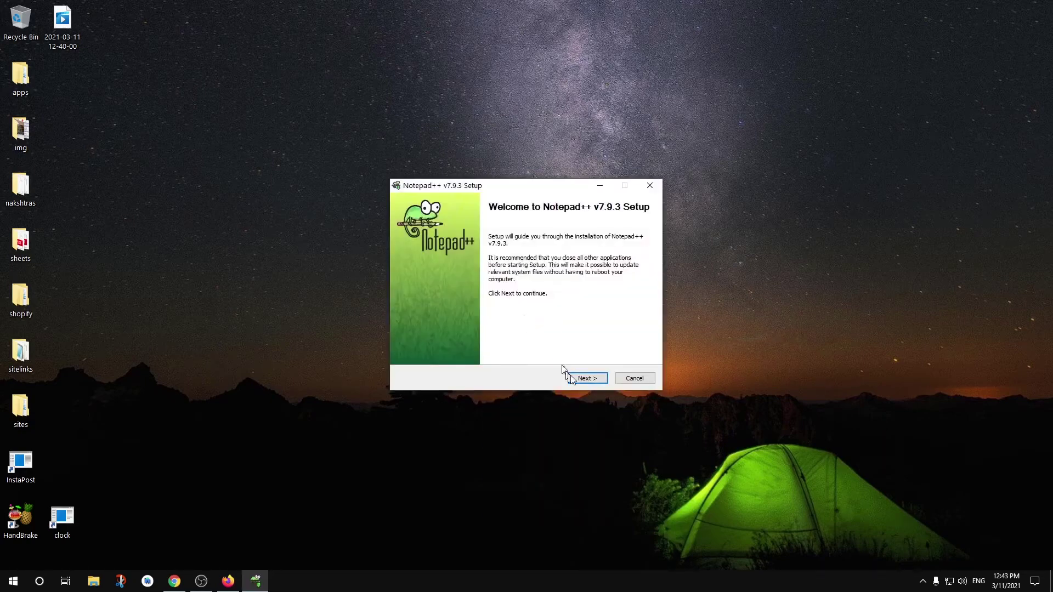
Step: Start the Notepad++ v7.9.3 setup, accept the licence agreement, and keep the destination folder C:\Program Files\Notepad++
click(584, 383)
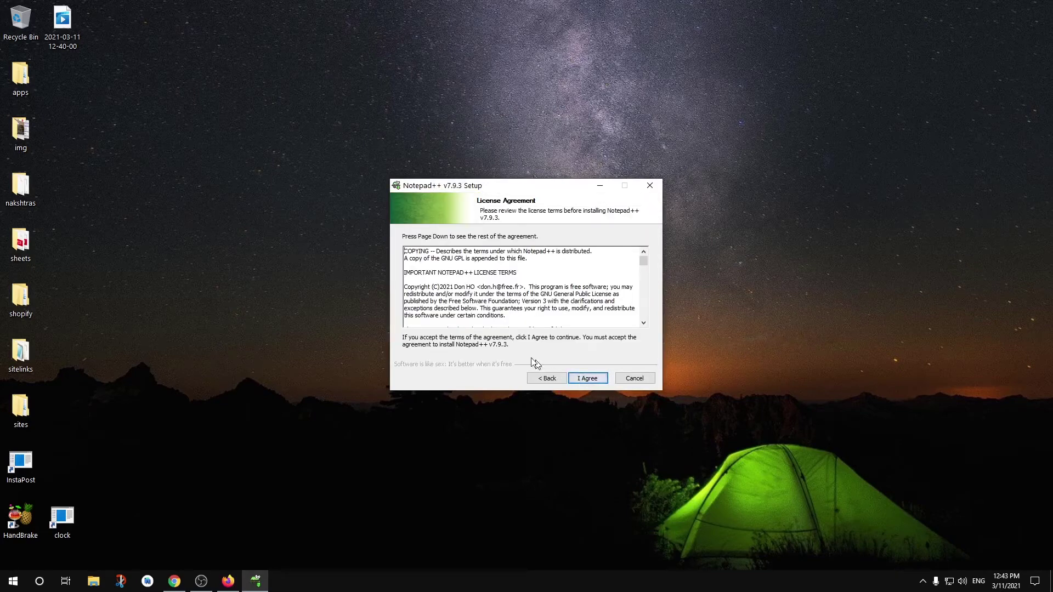
click(587, 380)
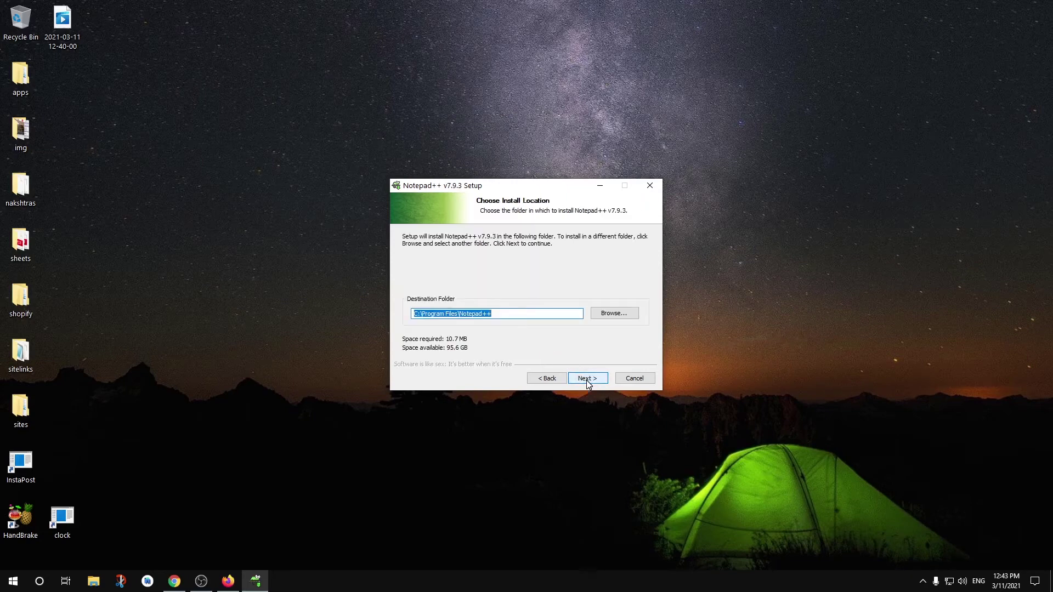
click(587, 378)
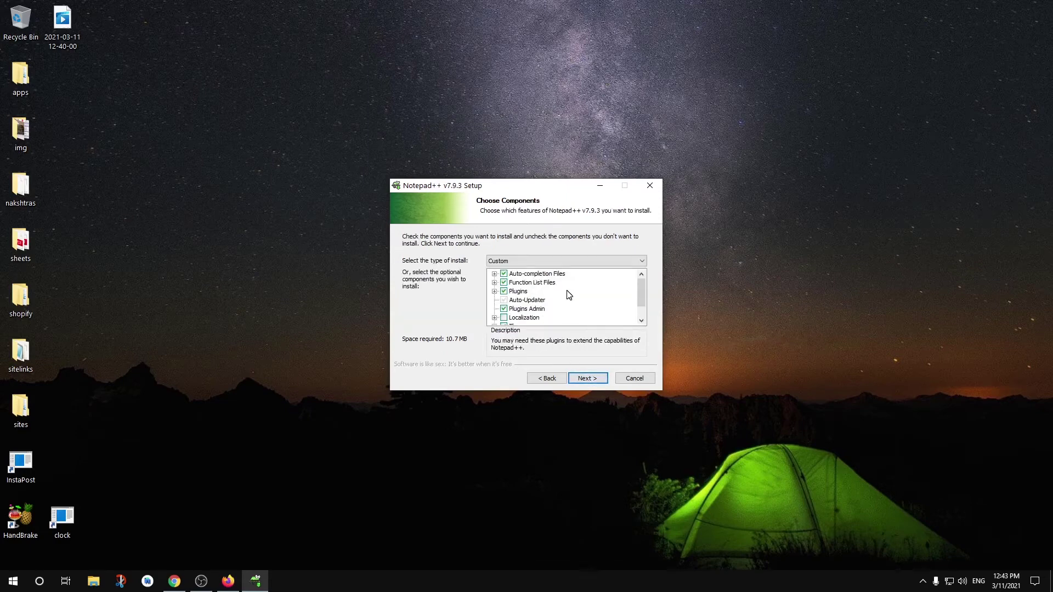
Step: Review the optional components of the Custom install and accept the default selection
scroll(567, 295, down, 1)
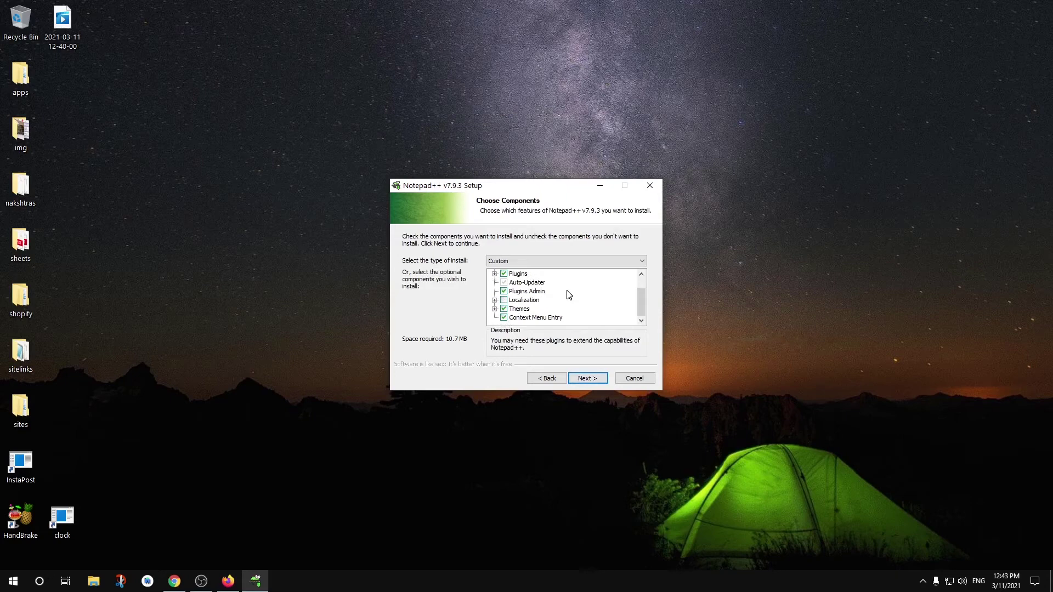
scroll(568, 295, up, 1)
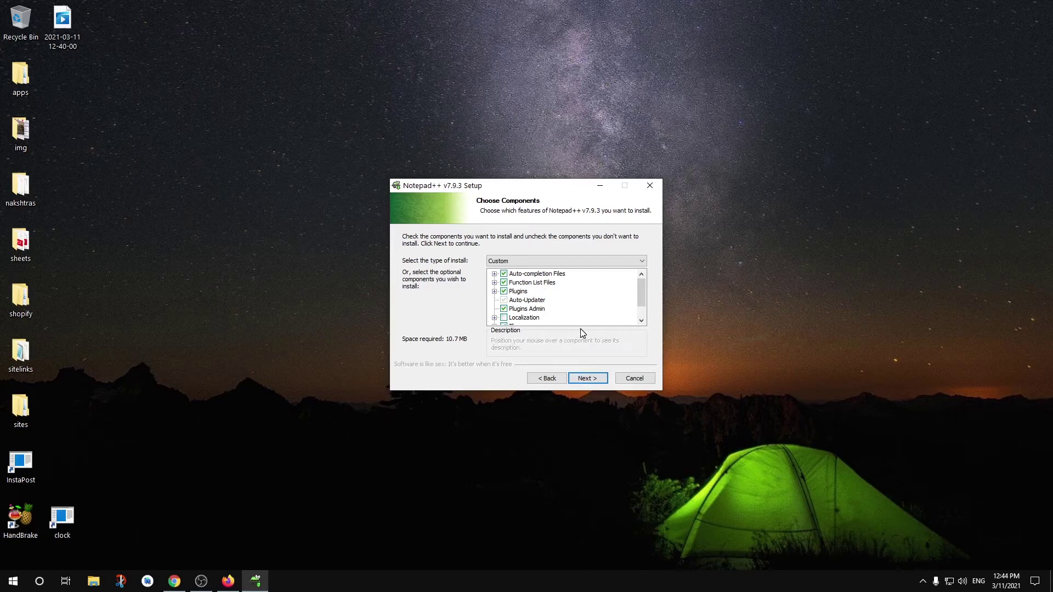
scroll(608, 318, down, 1)
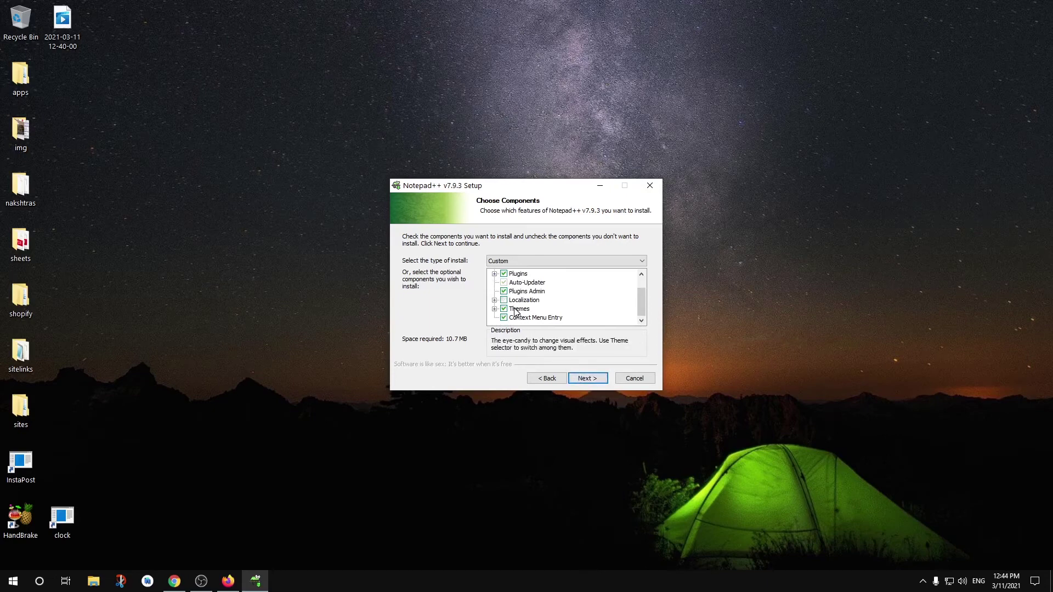
click(595, 379)
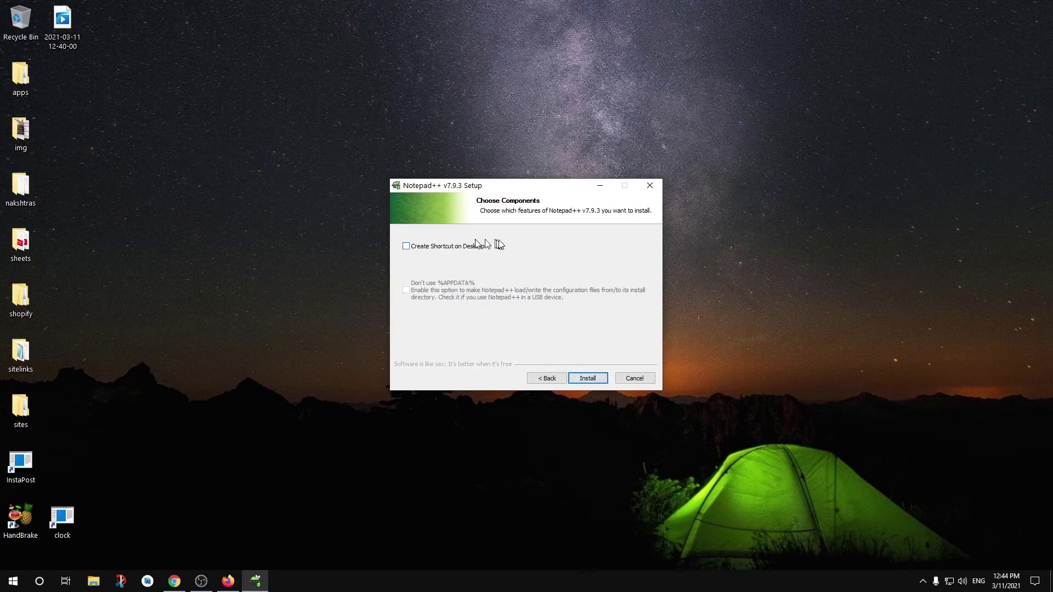
Step: Enable the desktop shortcut, install Notepad++, and finish the setup with Run Notepad++ v7.9.3 enabled
click(407, 248)
click(588, 381)
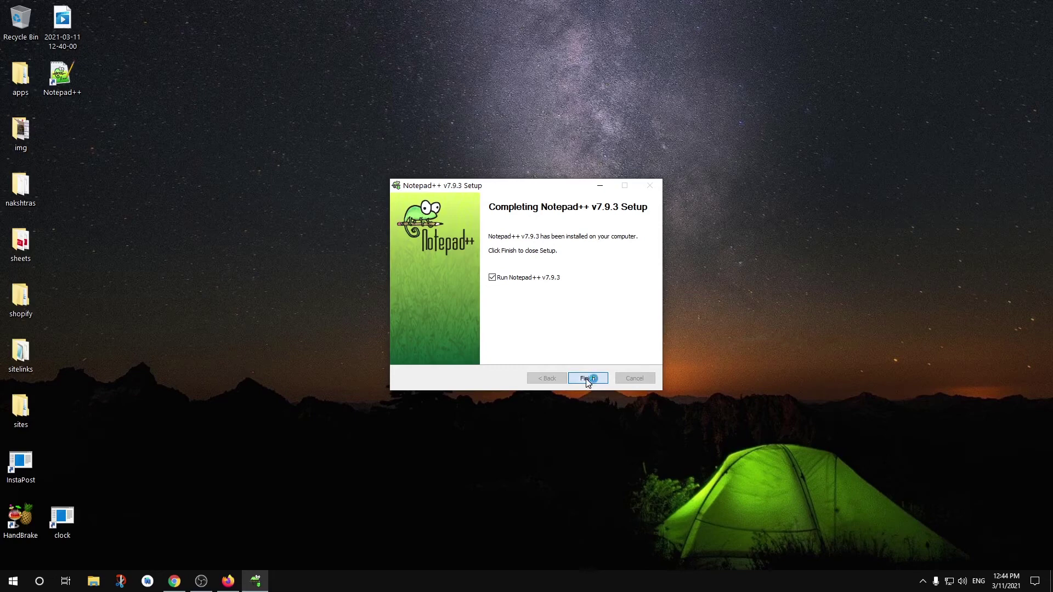
click(586, 380)
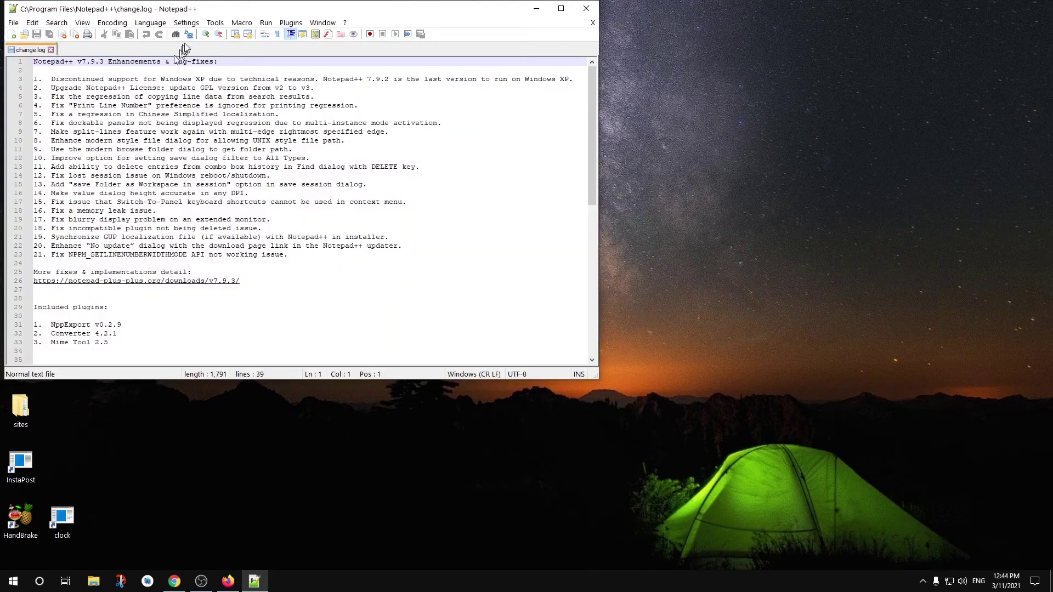
Step: Move and enlarge the Notepad++ window, and search the available plugins in Plugins Admin for "python"
drag(226, 8, 442, 85)
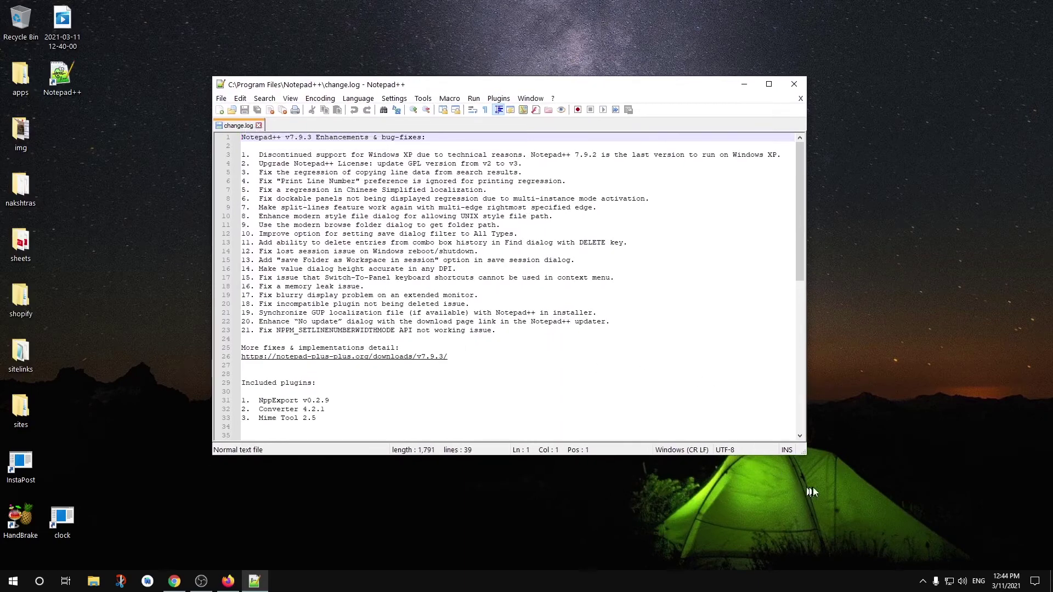
drag(802, 458, 899, 568)
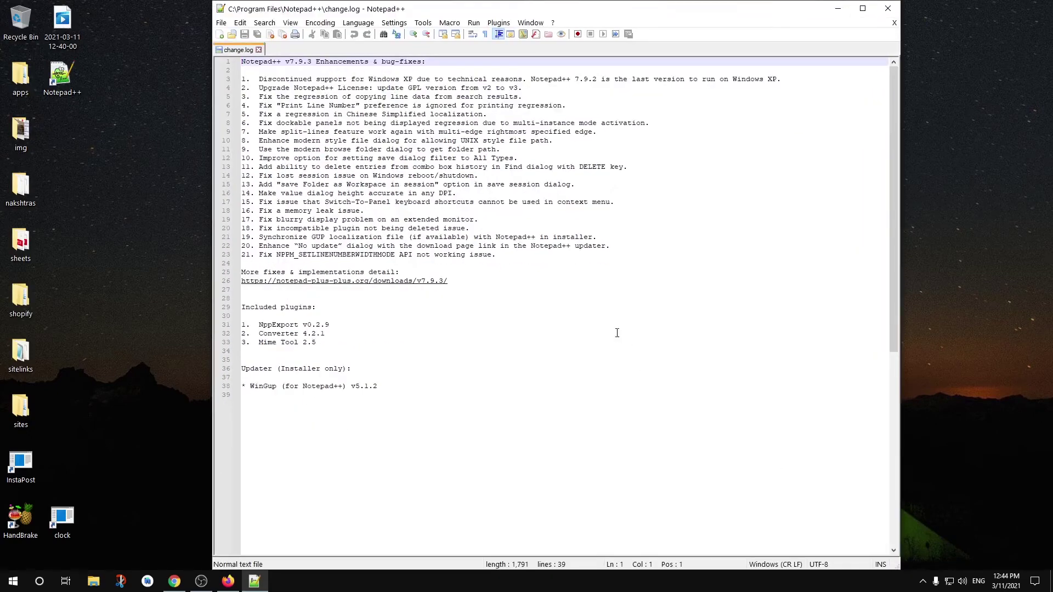
click(491, 24)
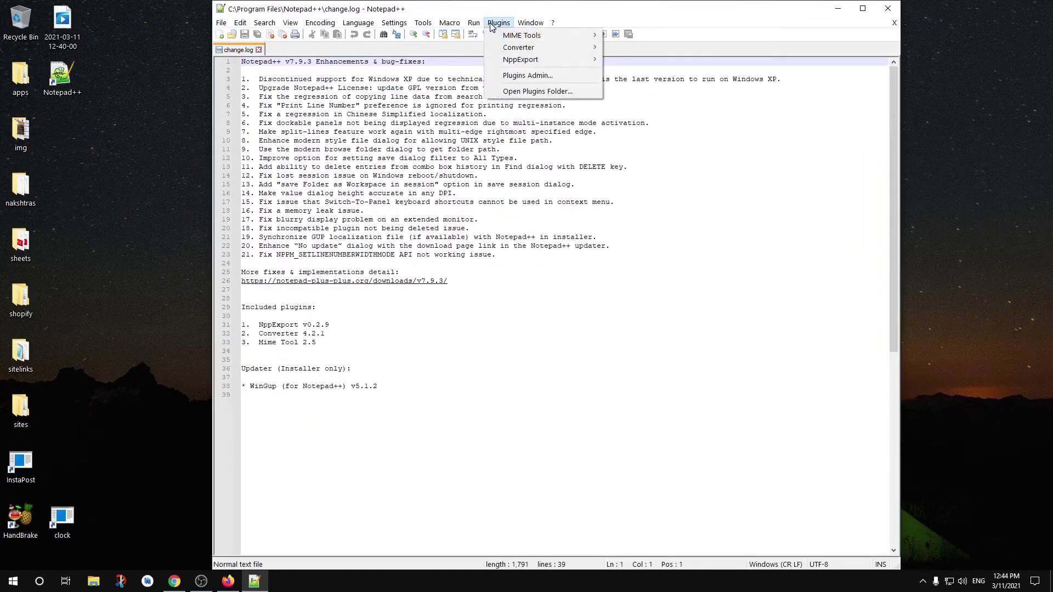
click(509, 76)
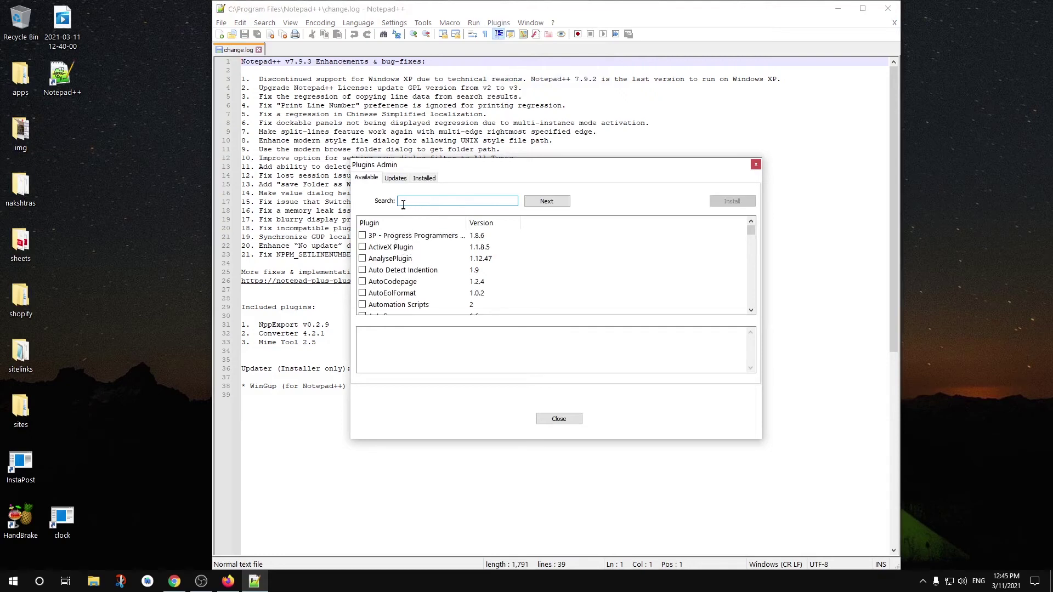
text(python)
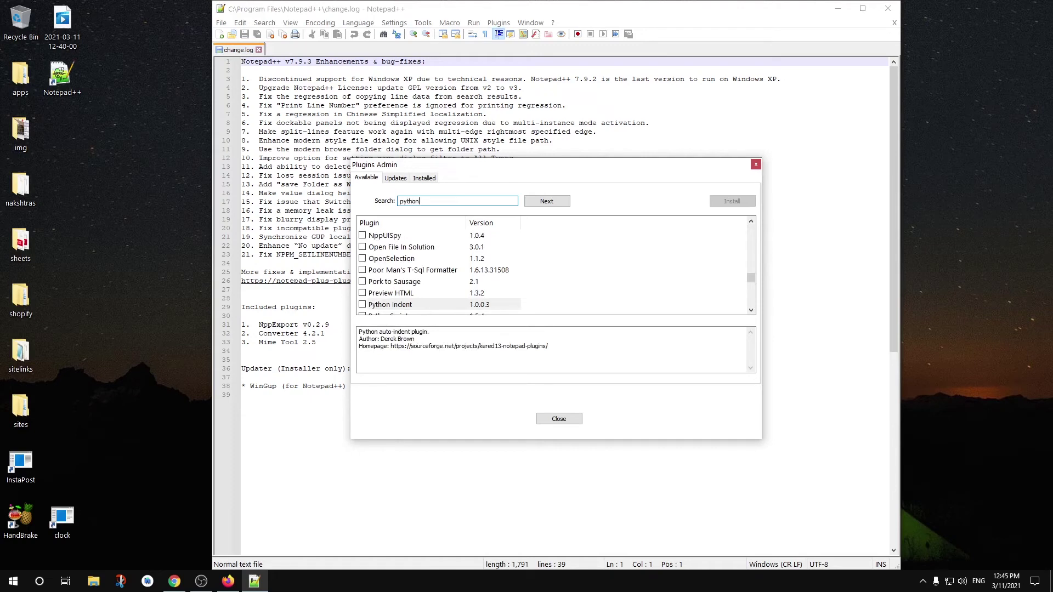
Step: Install the Python Indent plugin and allow Notepad++ to quit and restart for the installation
scroll(536, 287, down, 2)
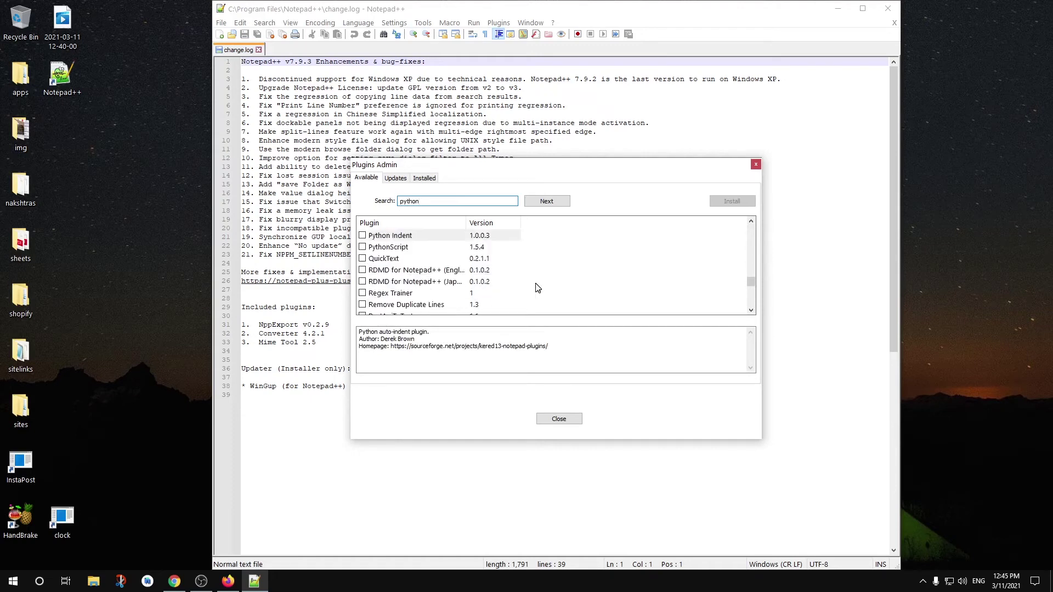
click(363, 236)
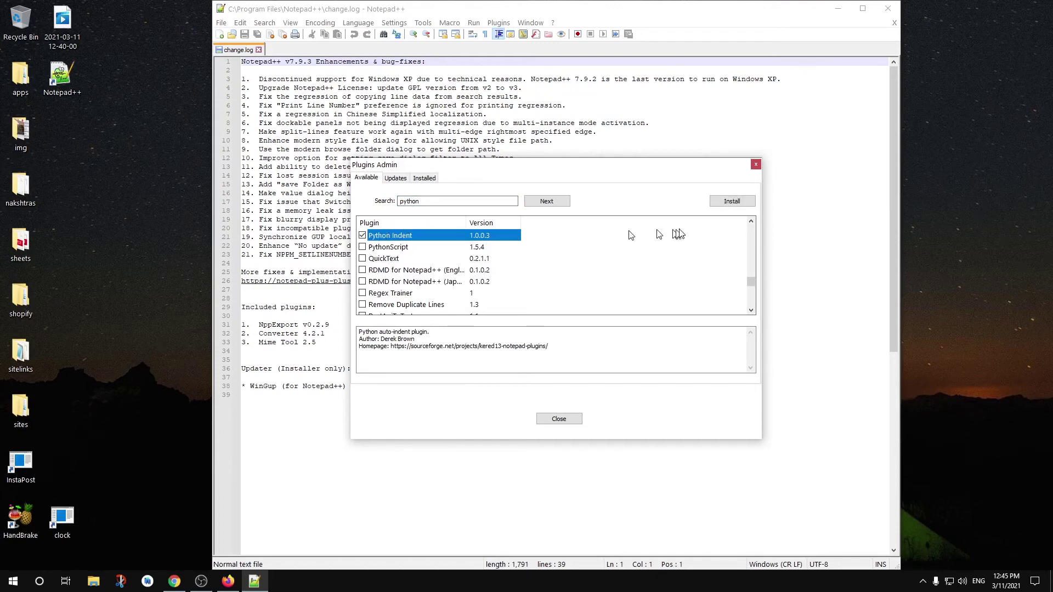
click(730, 203)
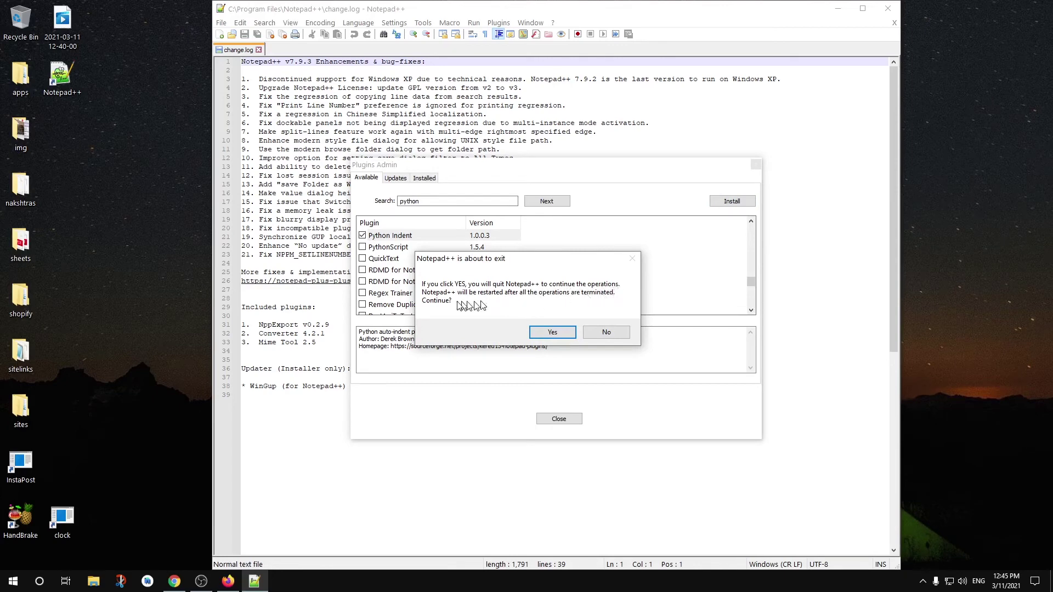
click(551, 332)
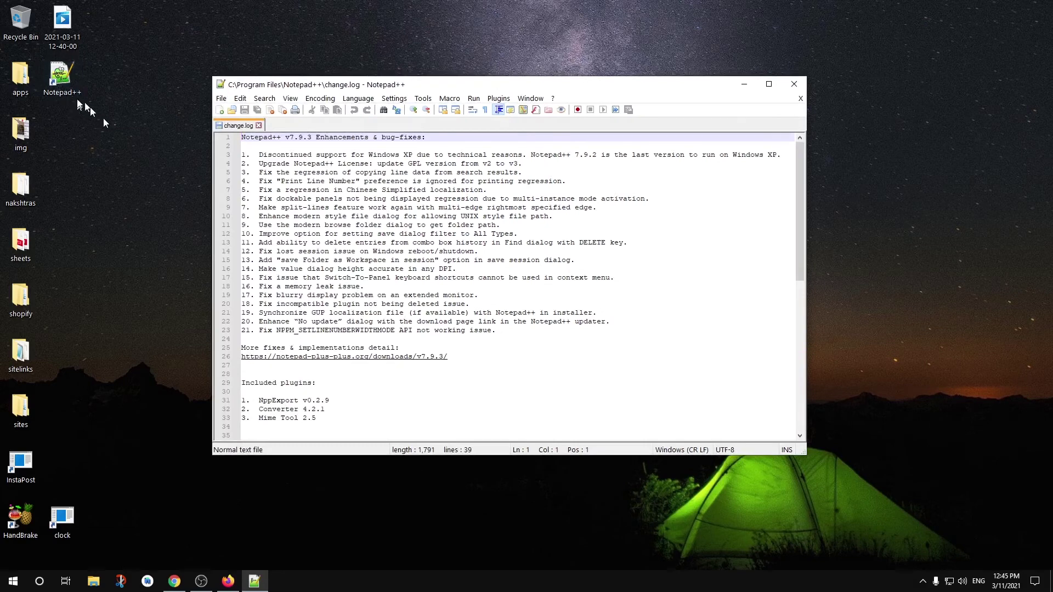
Step: Close change.log, create another new file, and close the empty "new 1" document
click(259, 126)
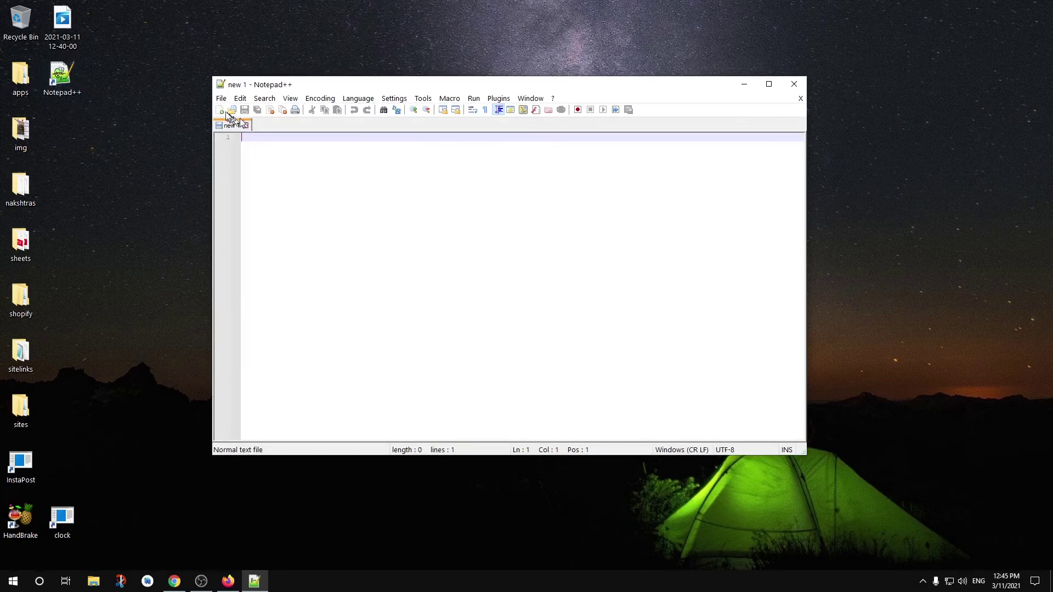
click(220, 100)
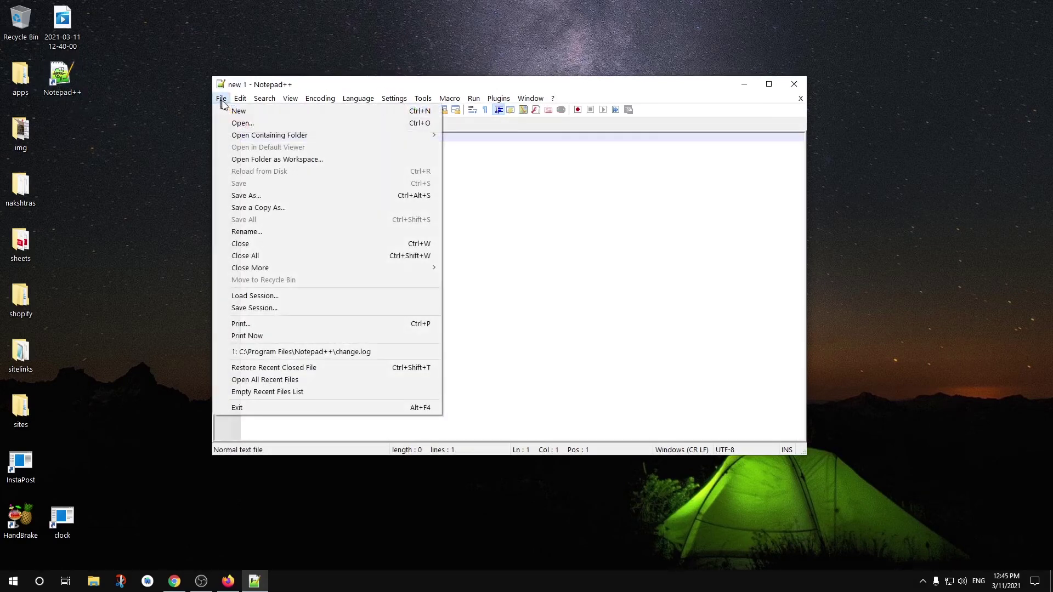
click(386, 111)
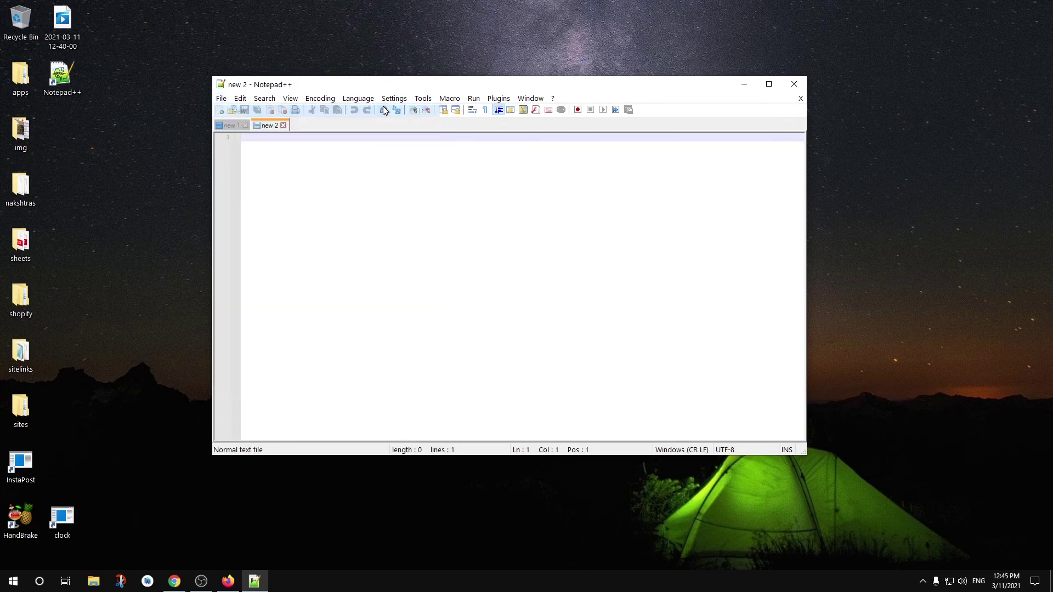
click(245, 125)
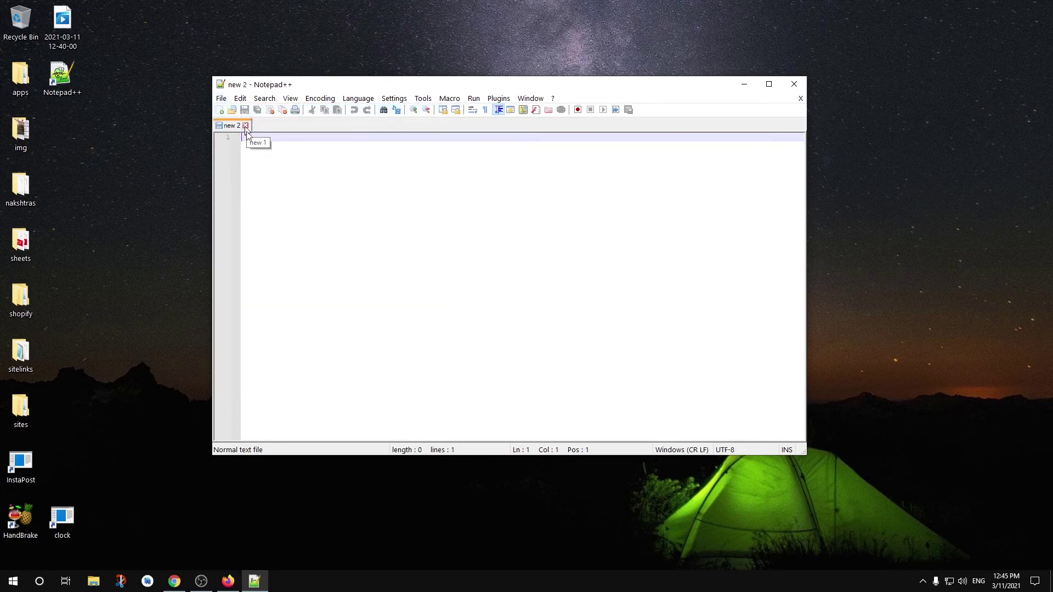
Step: Write the line "def greet:" in the new document and save it to the Desktop as hello.py
text(def greet:)
key(Return)
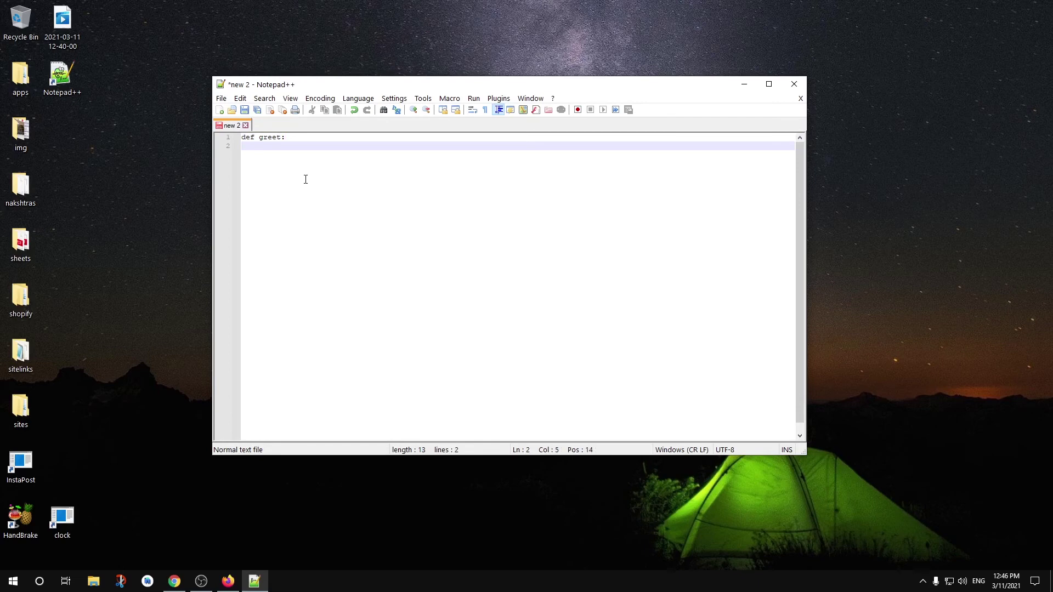
key(ctrl+s)
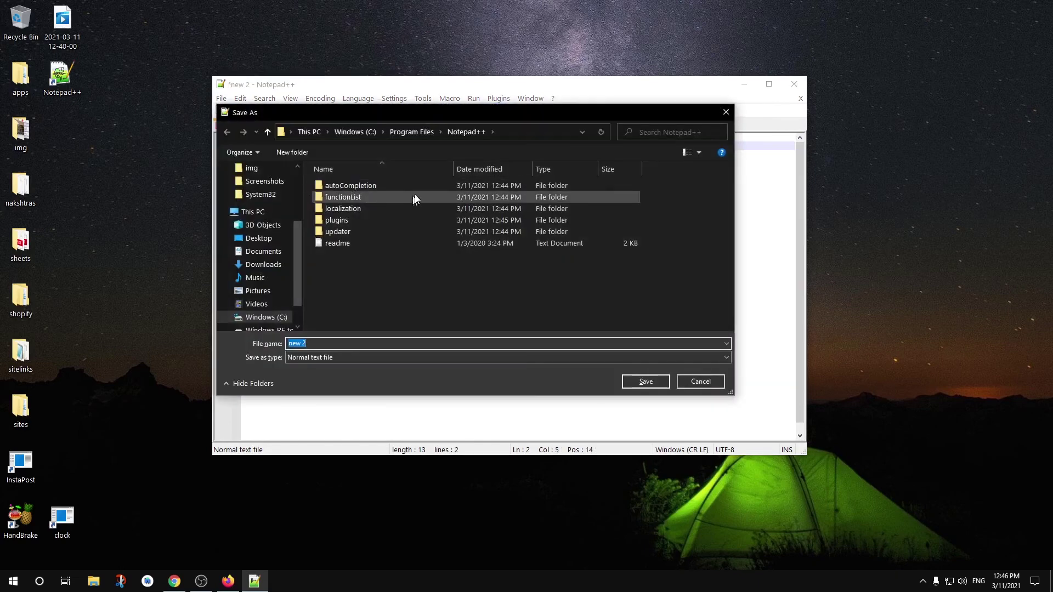
scroll(281, 272, up, 3)
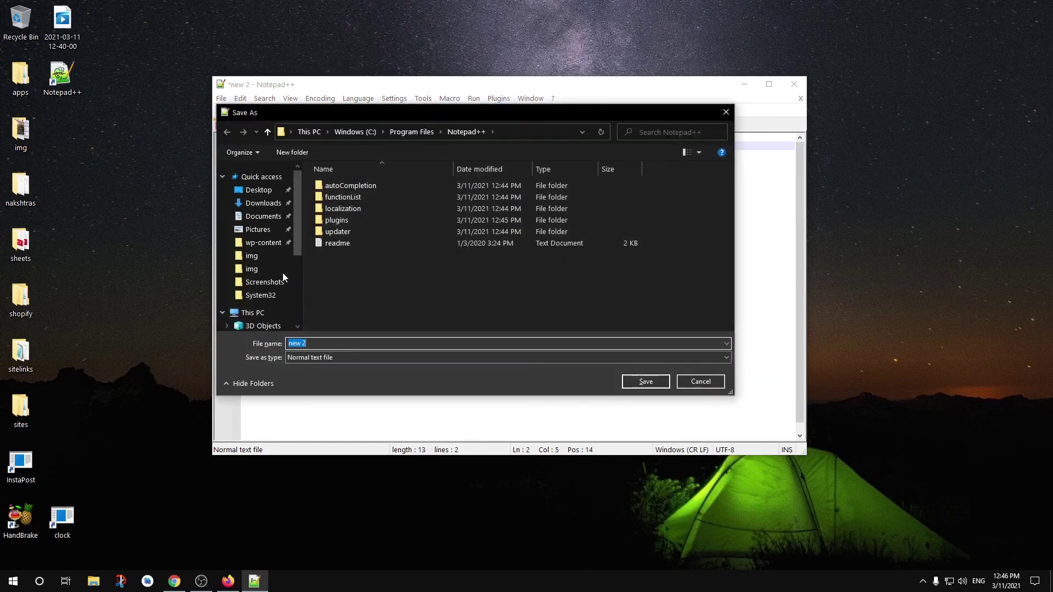
click(259, 190)
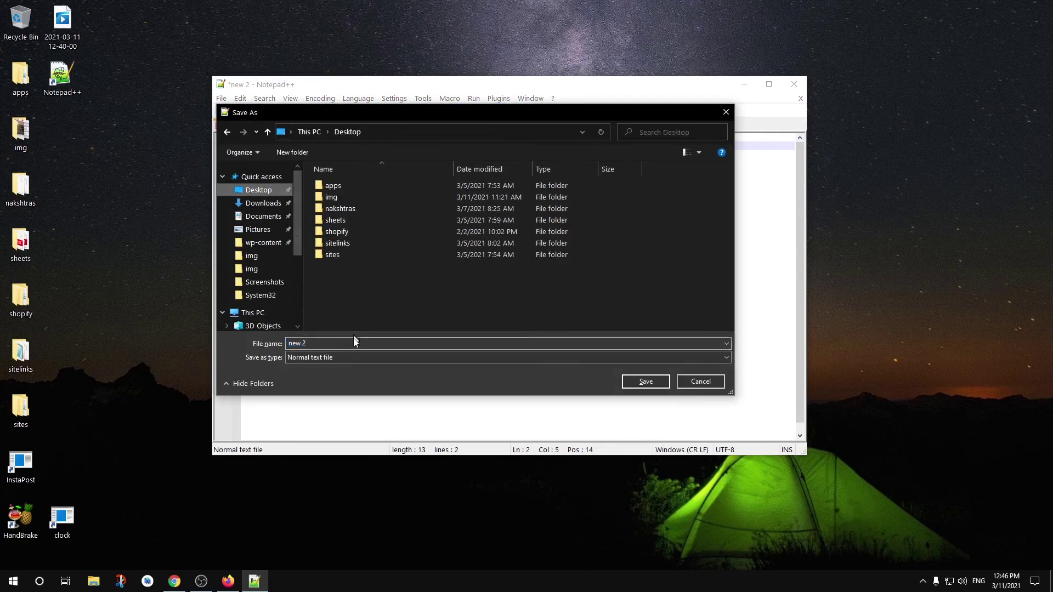
click(314, 344)
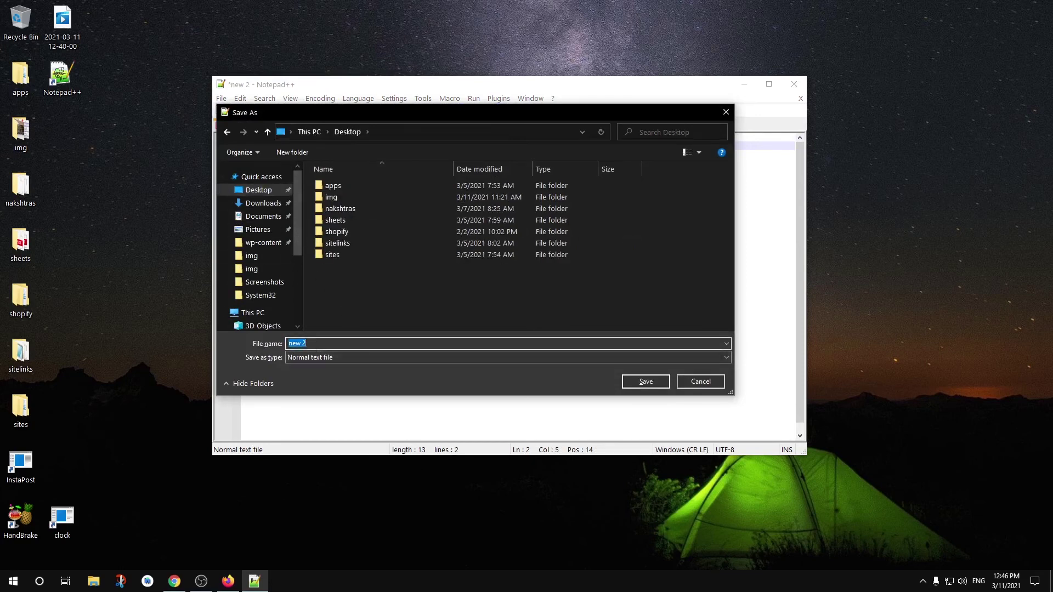
text(hello.py)
key(Return)
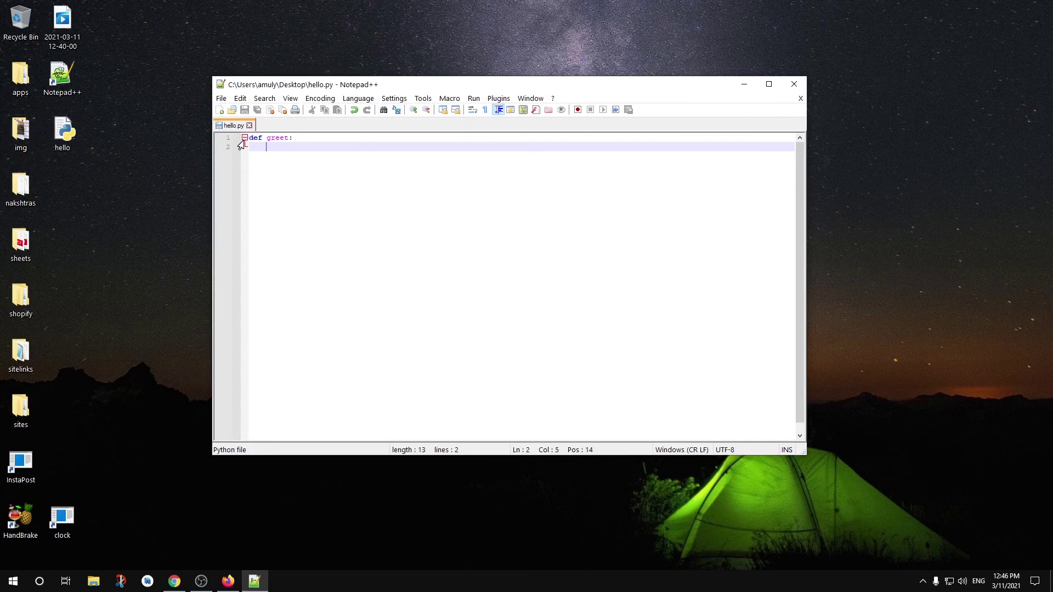
Step: Add the indented line print("hello World") as the body of greet in hello.py and start a new line below it
key(BackSpace)
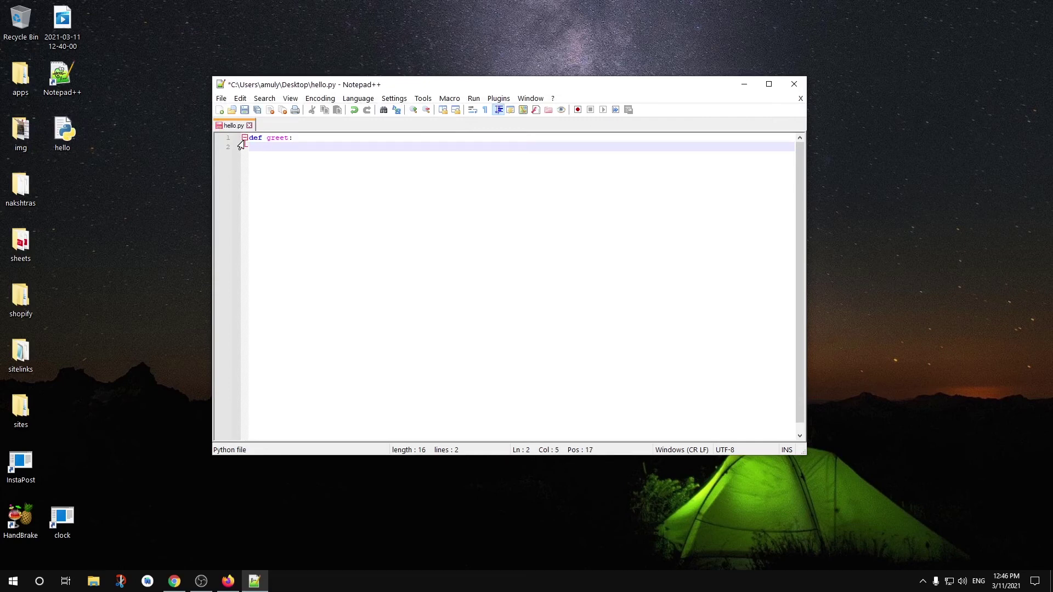
text(print)
text(())
text("hello Wor)
text(ld)
text(")
key(Return)
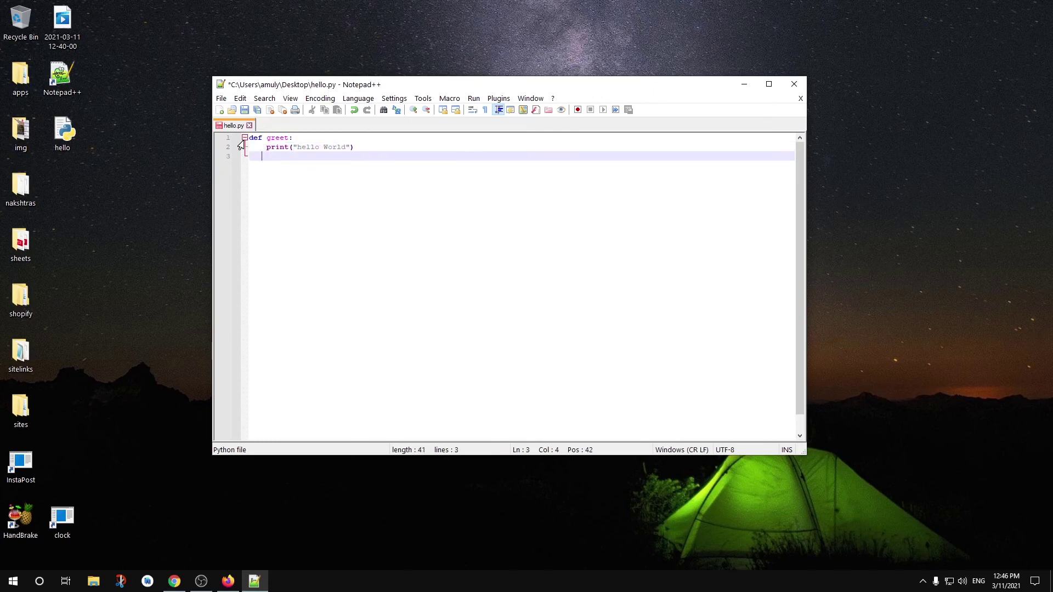
Step: Add an unindented greet() call on line 5, leaving blank lines after the function body, and save hello.py
key(Return)
key(Return)
key(Return)
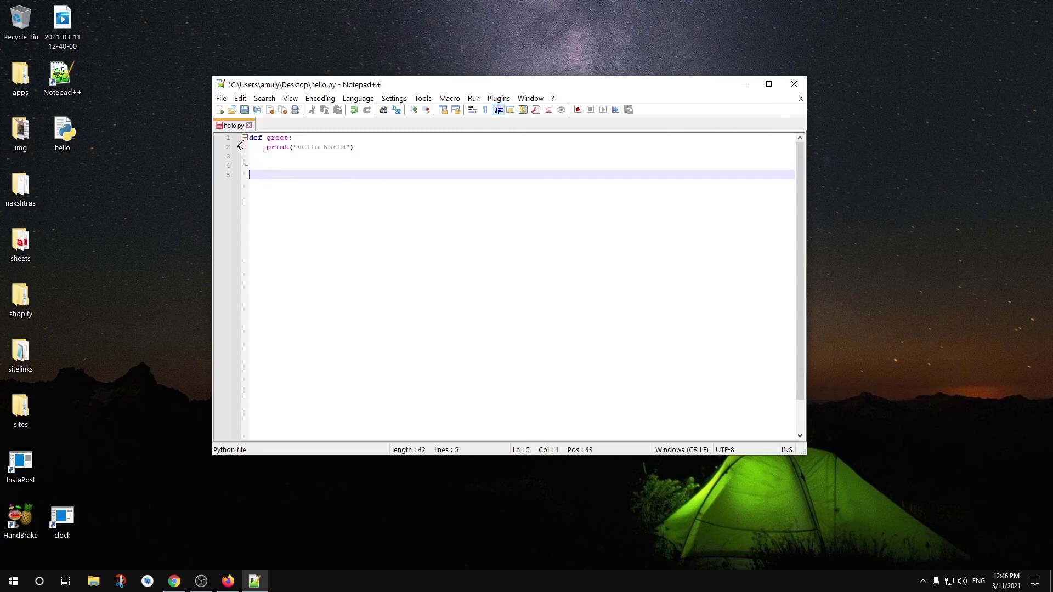
key(BackSpace)
text(greet())
key(ctrl+s)
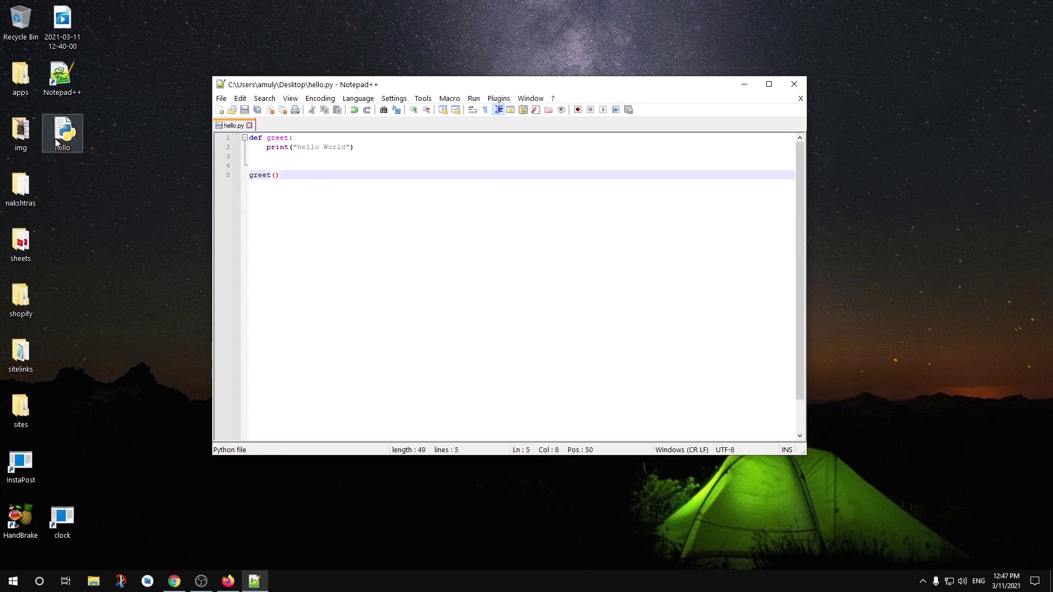
Step: Open the Windows Command Prompt and change its working directory to Desktop with cd Desktop
click(13, 582)
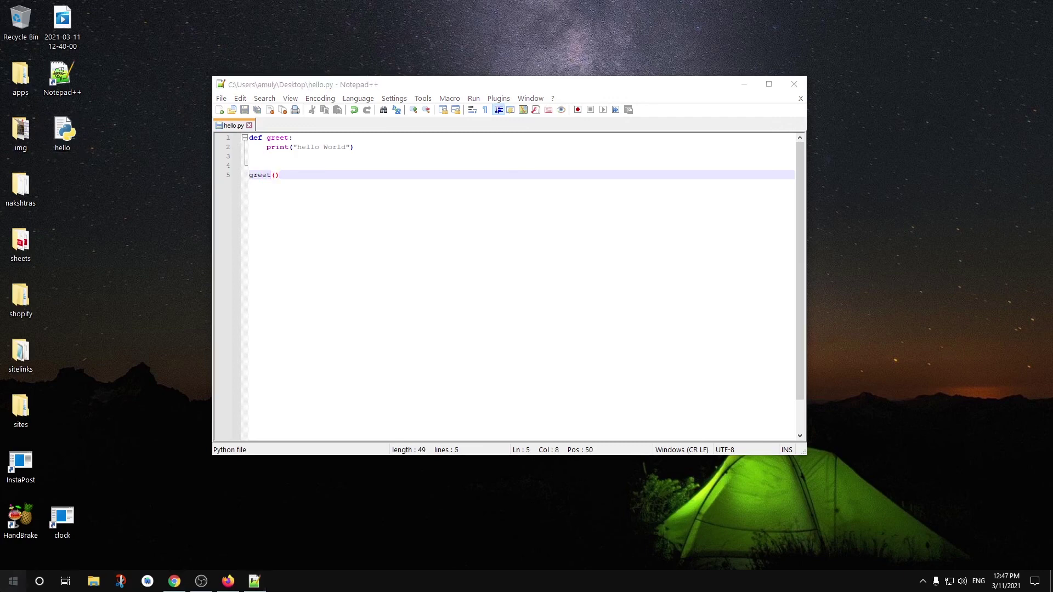
text(cmd)
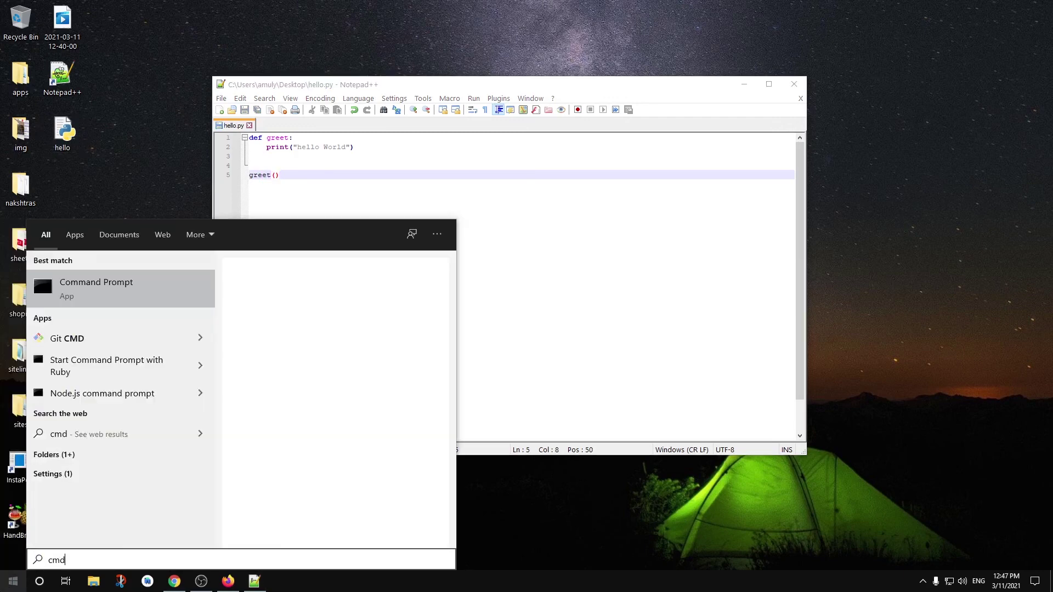
key(Return)
text(cd )
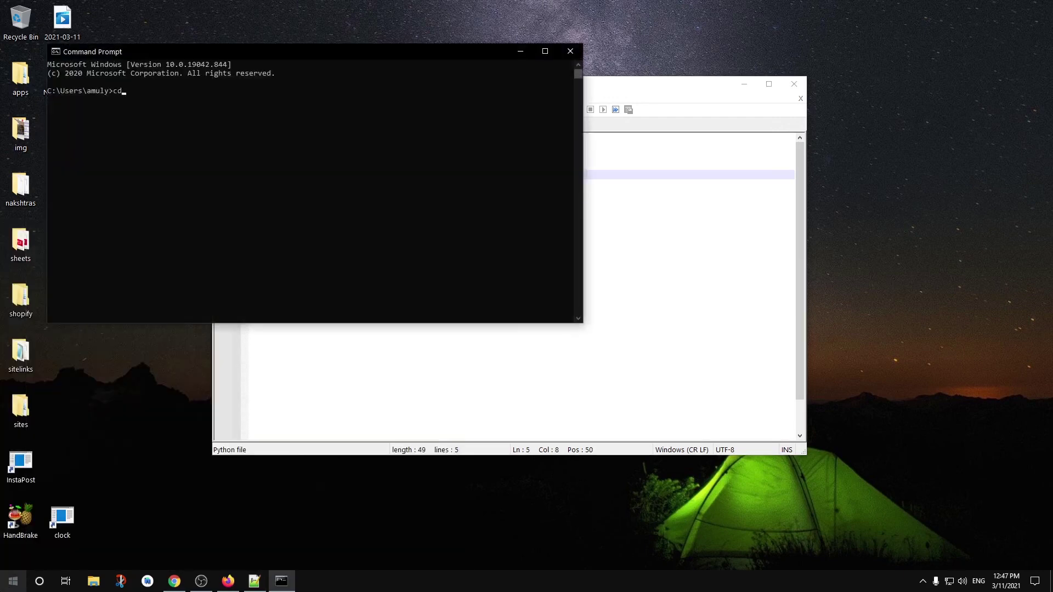
text(DE)
key(BackSpace)
text(esktop)
key(Return)
Step: Run the script with python hello.py, move the Command Prompt window clear of the code, and close it
text(python)
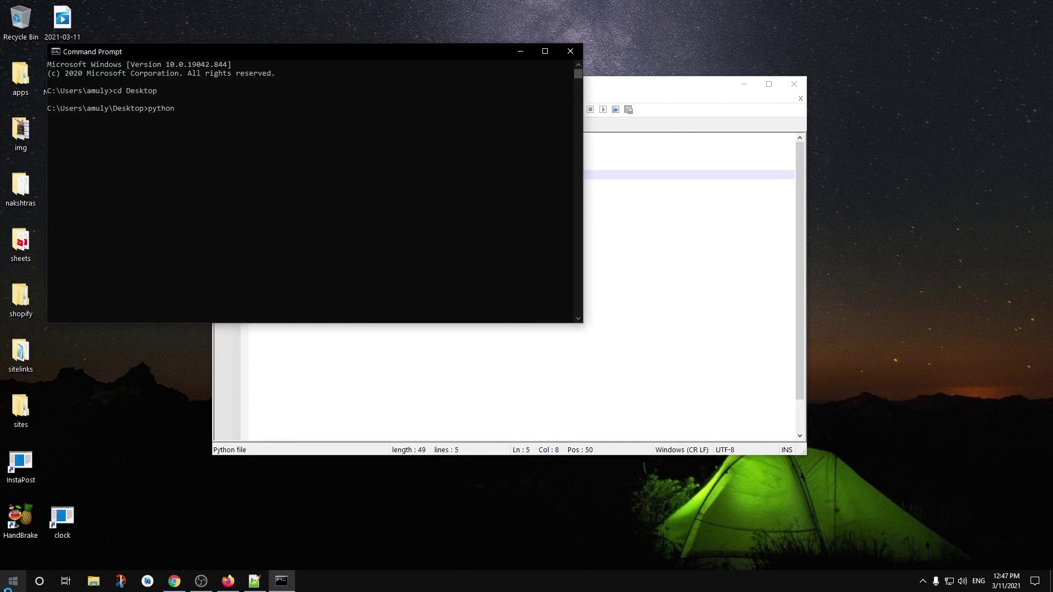
text( hello.py)
key(Return)
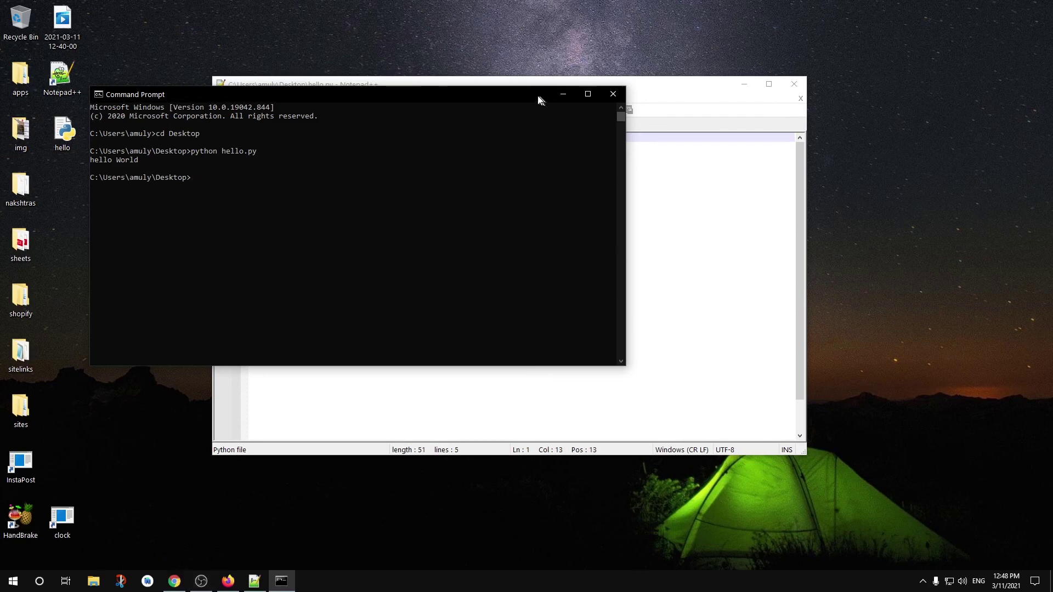
drag(539, 99, 650, 285)
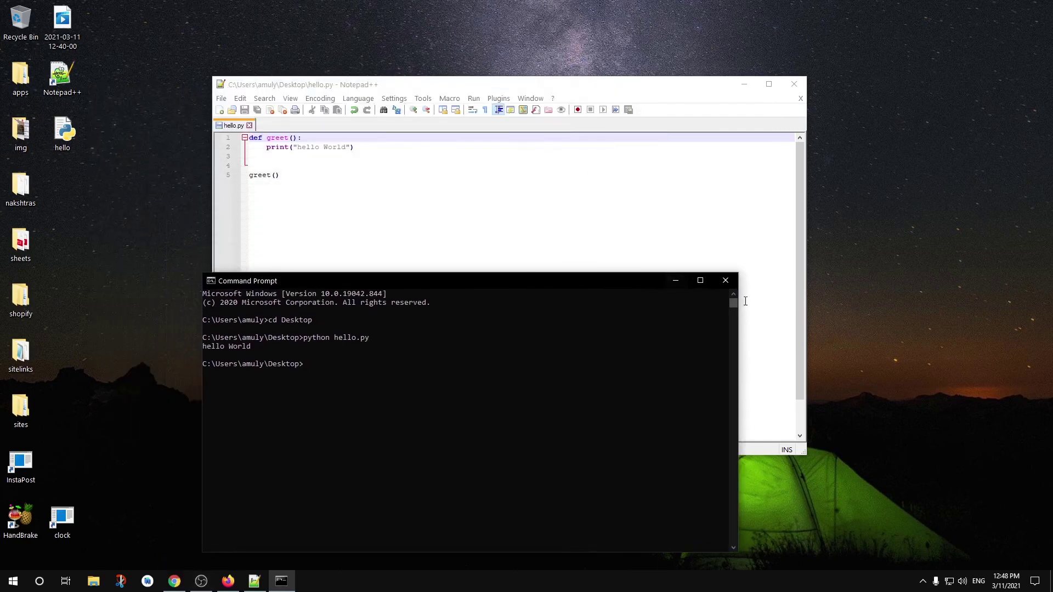
click(729, 281)
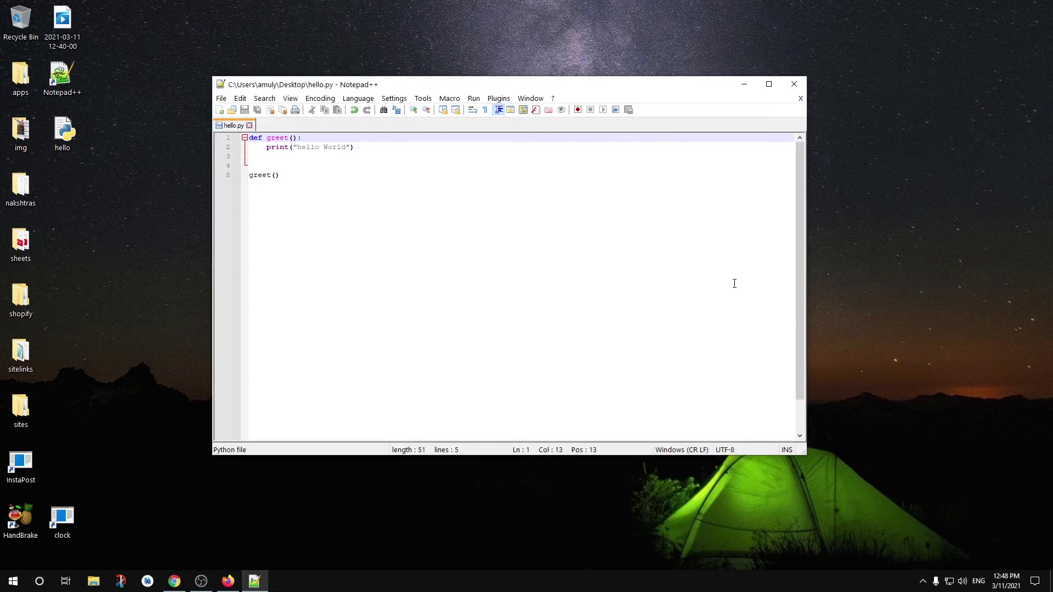